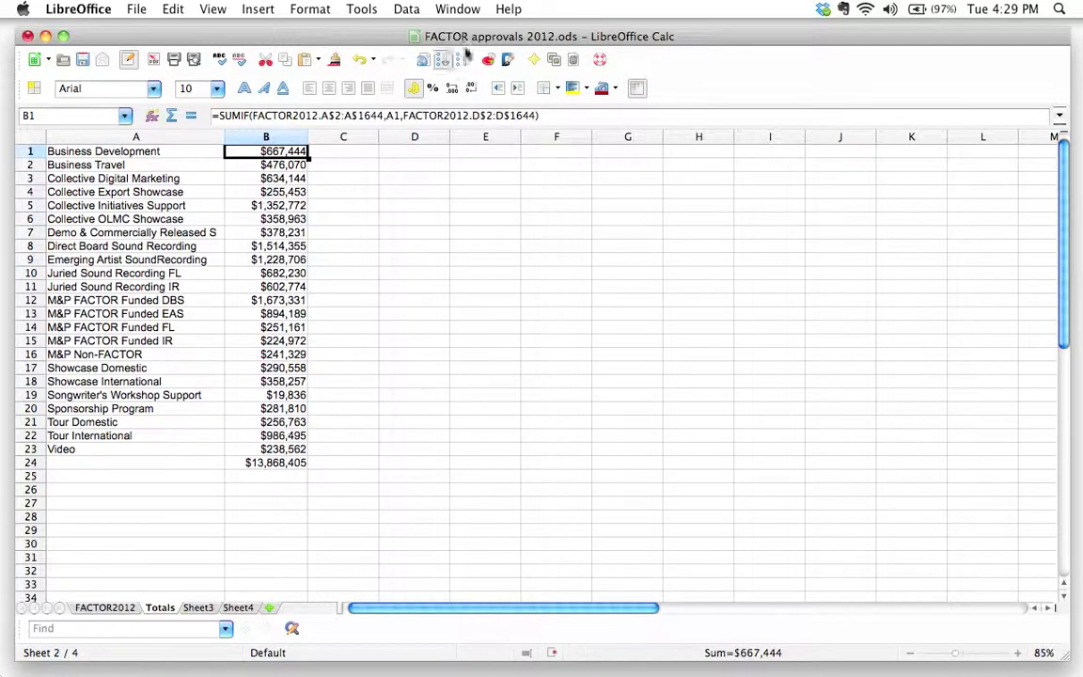
Go to the FACTOR2012 sheet, return to its top rows and select E2 (CARAS).
click(104, 607)
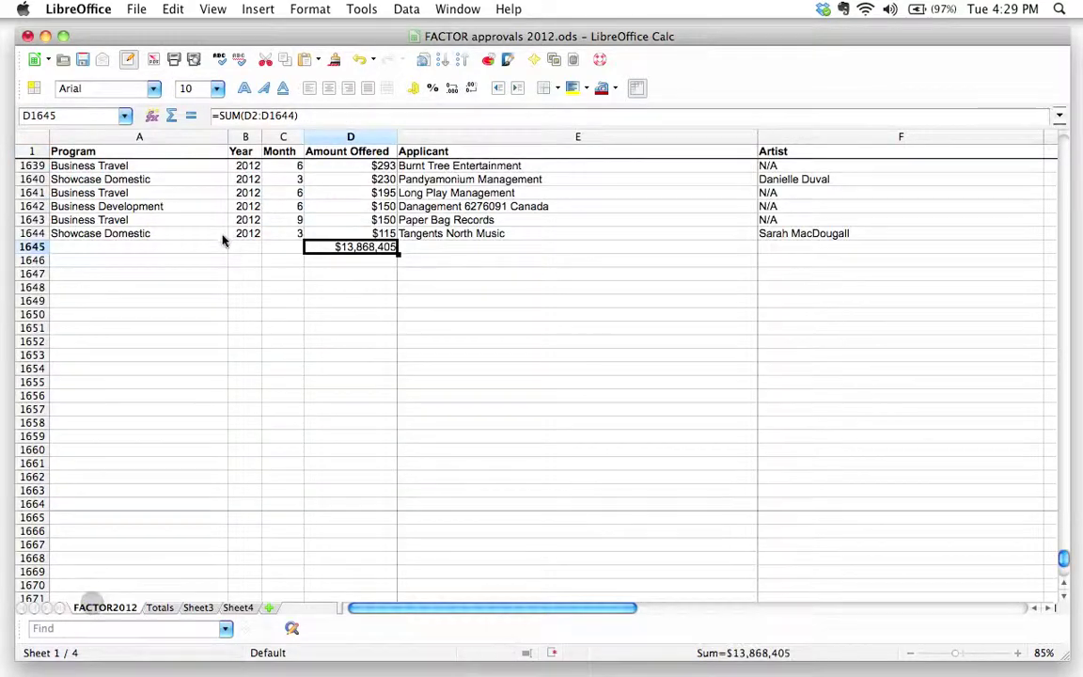
scroll(213, 287, up, 20)
scroll(212, 287, up, 20)
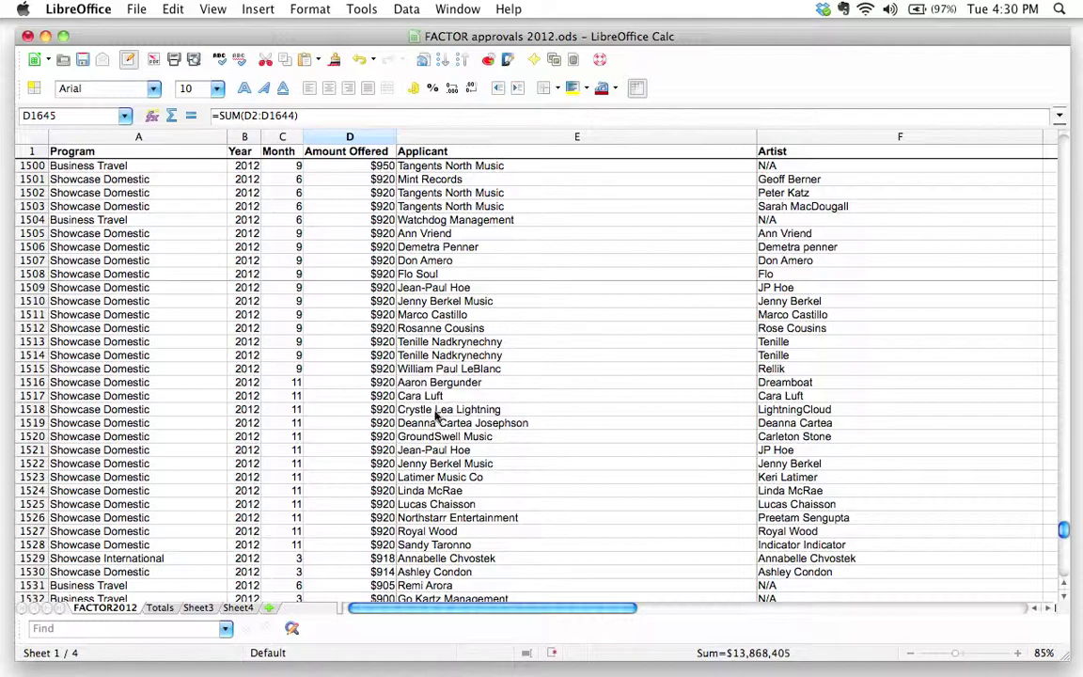
scroll(435, 413, up, 1)
scroll(474, 409, down, 12)
scroll(474, 411, up, 14)
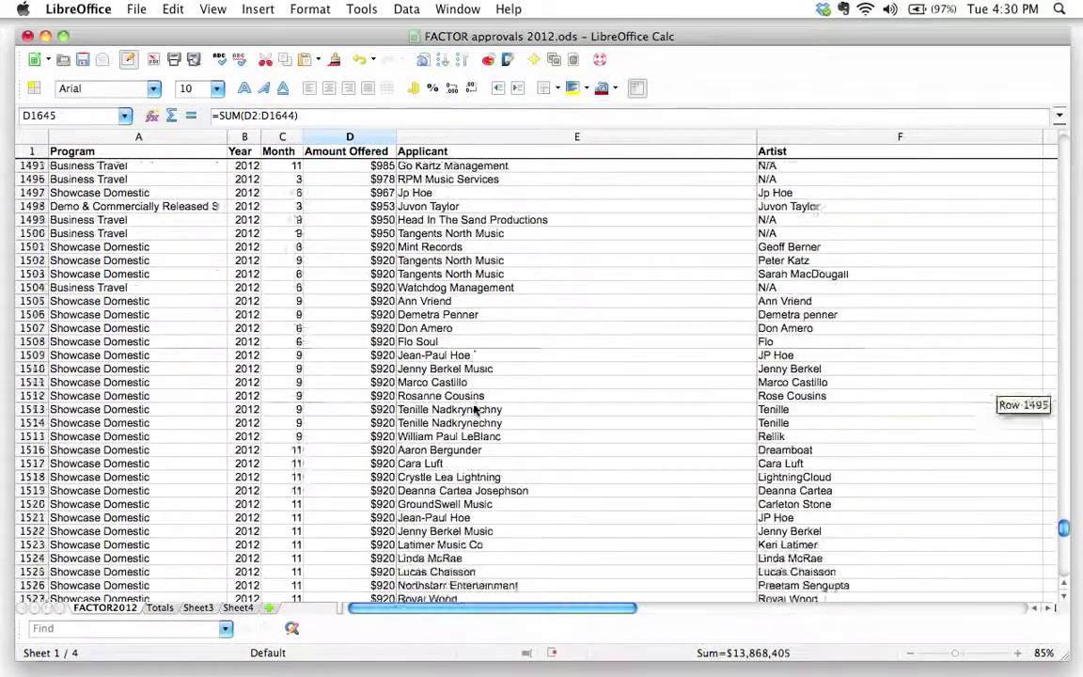
scroll(475, 411, up, 15)
scroll(1079, 188, up, 20)
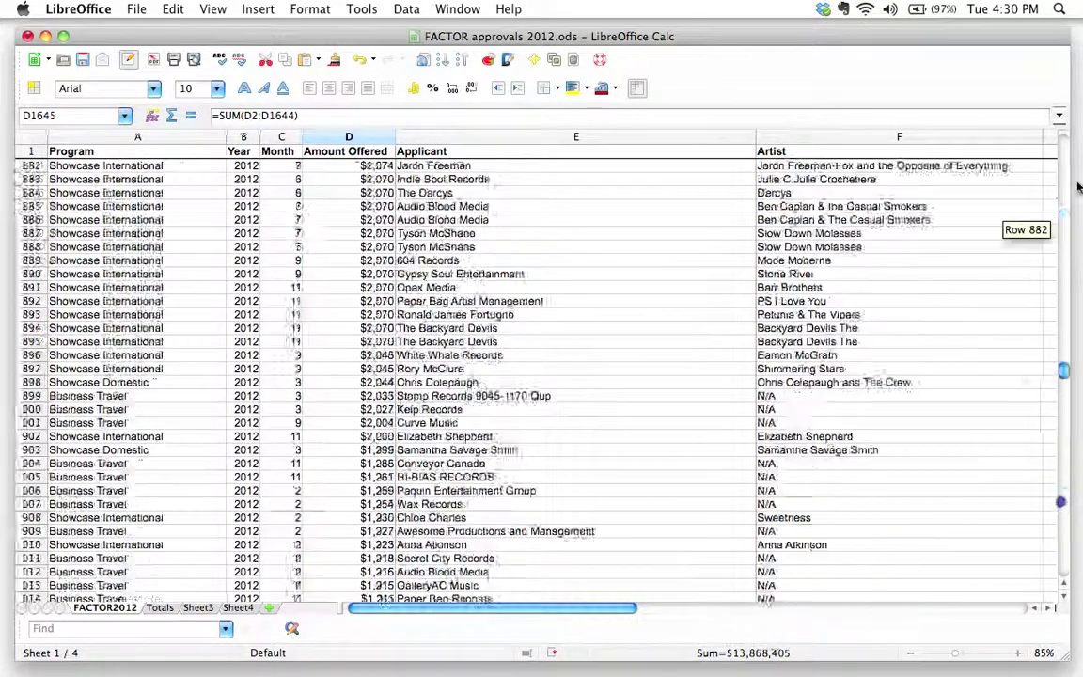
scroll(1078, 188, up, 20)
click(419, 166)
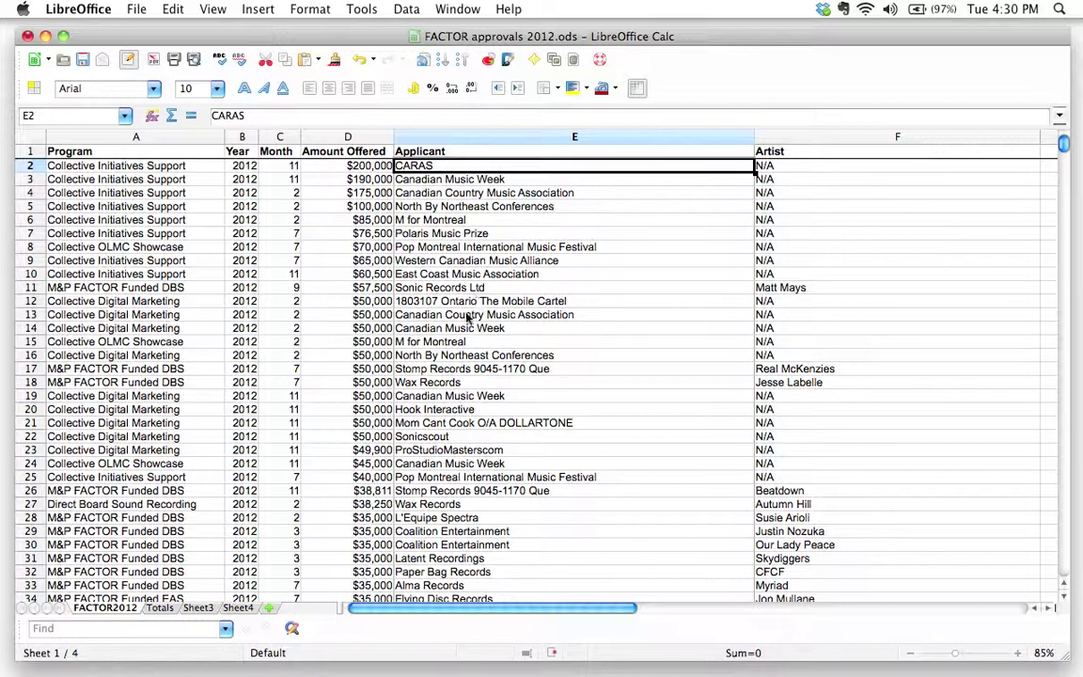
Compare the repeated Canadian Music Week entries, including E19, then return to E2.
click(460, 181)
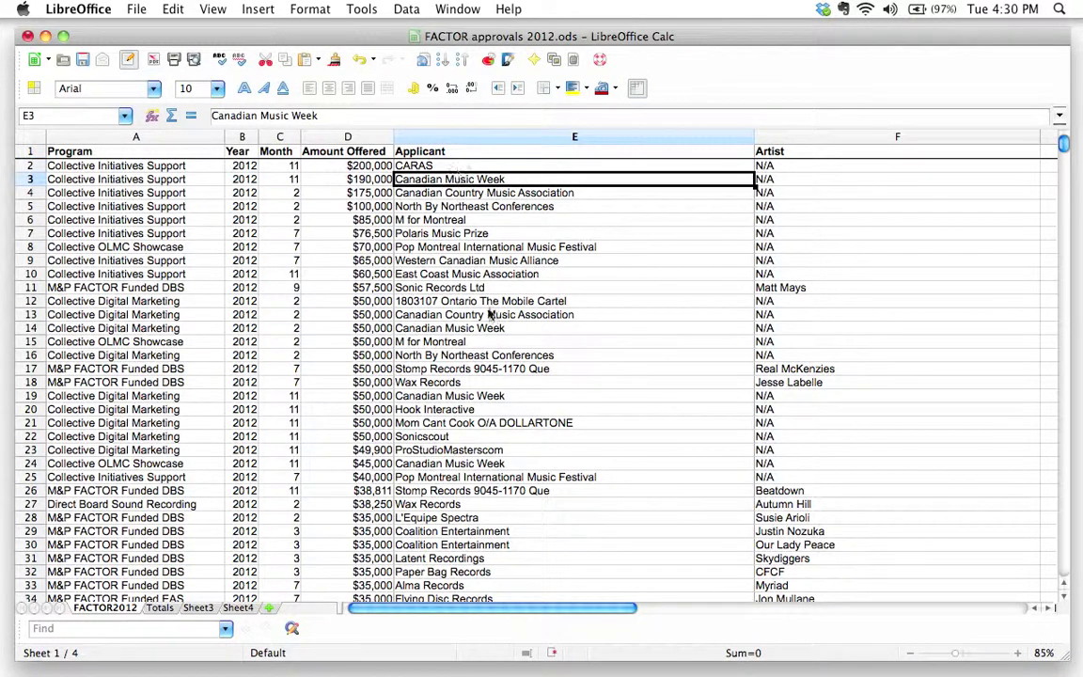
click(473, 397)
click(448, 179)
click(464, 399)
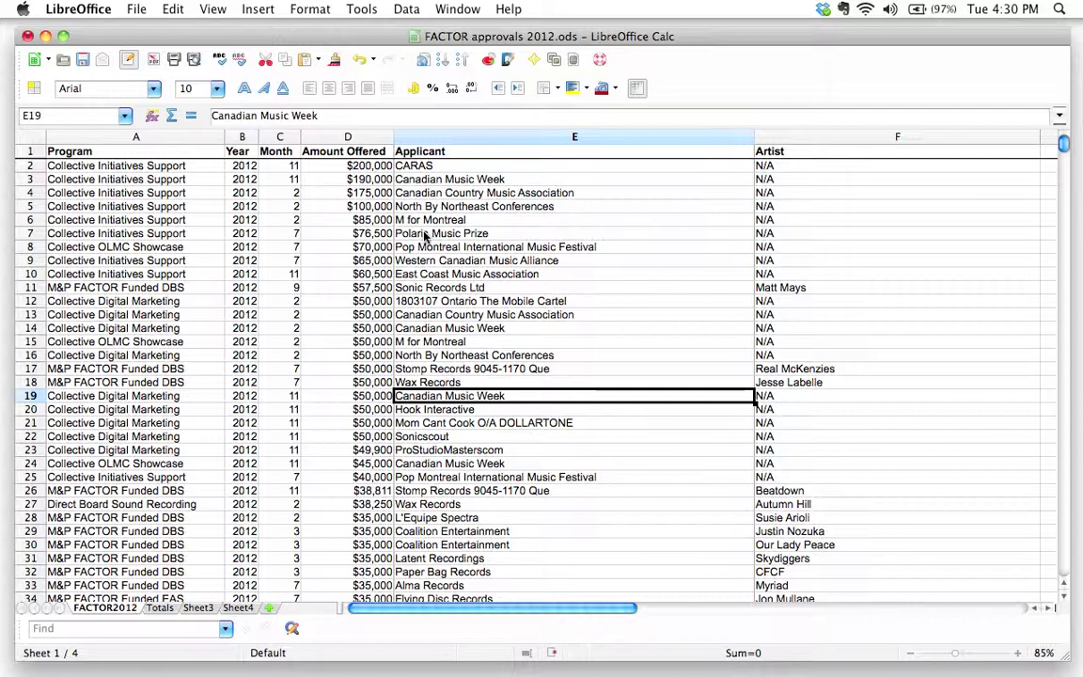
click(458, 166)
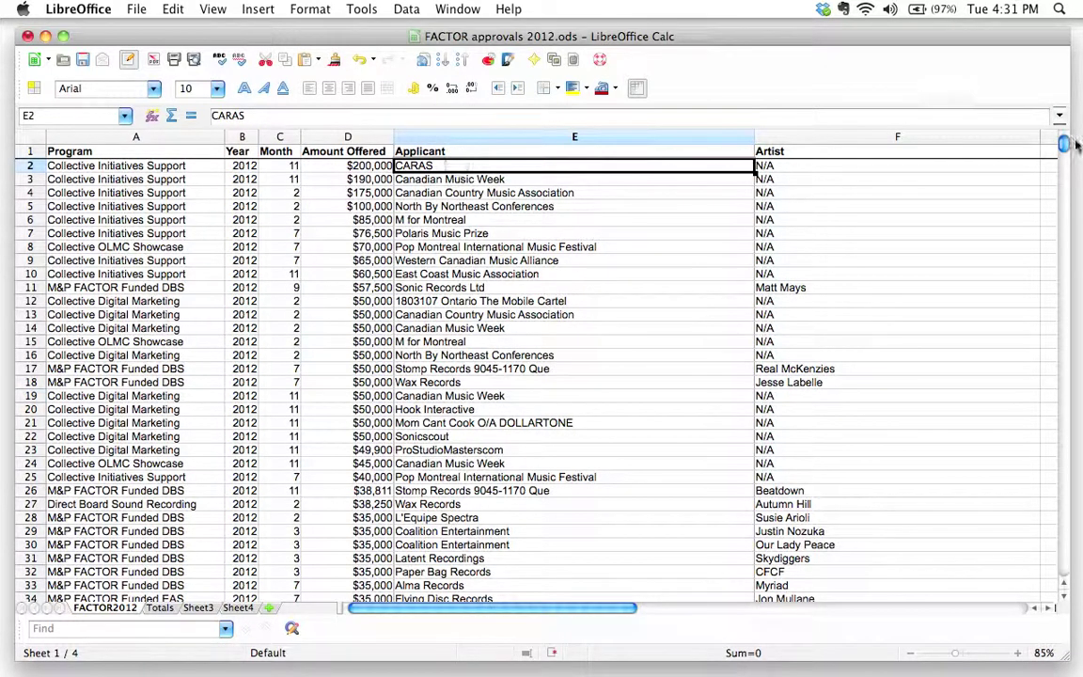
Copy E2:E1644 and paste the names into a new blank TextWrangler document.
drag(1064, 145, 585, 445)
scroll(585, 445, down, 20)
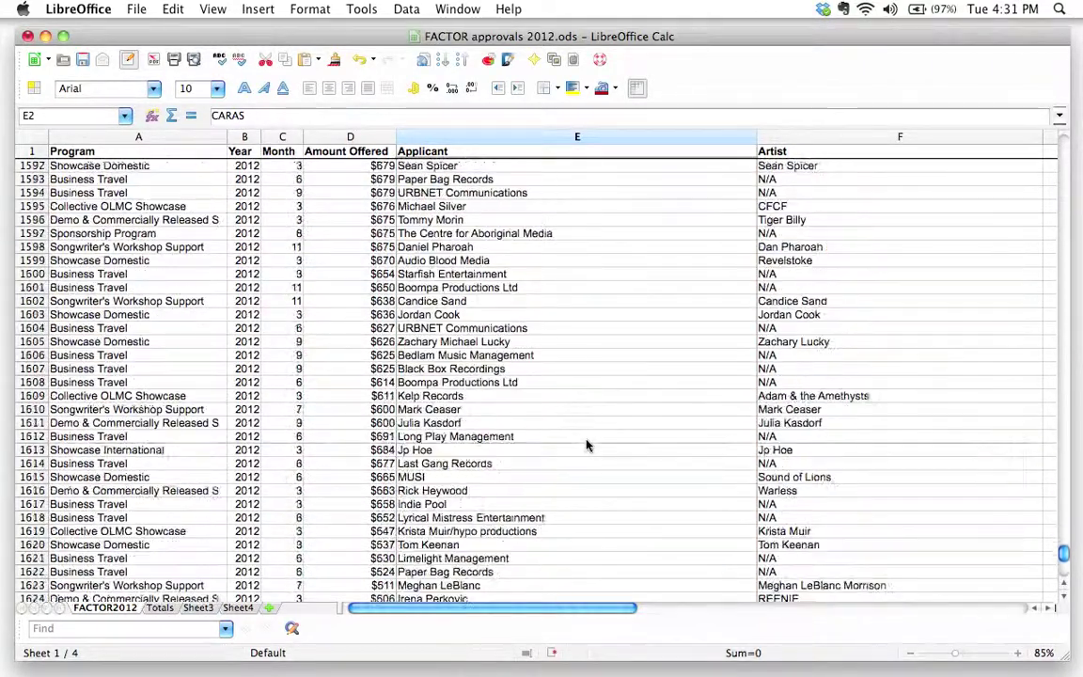
shift+click(488, 420)
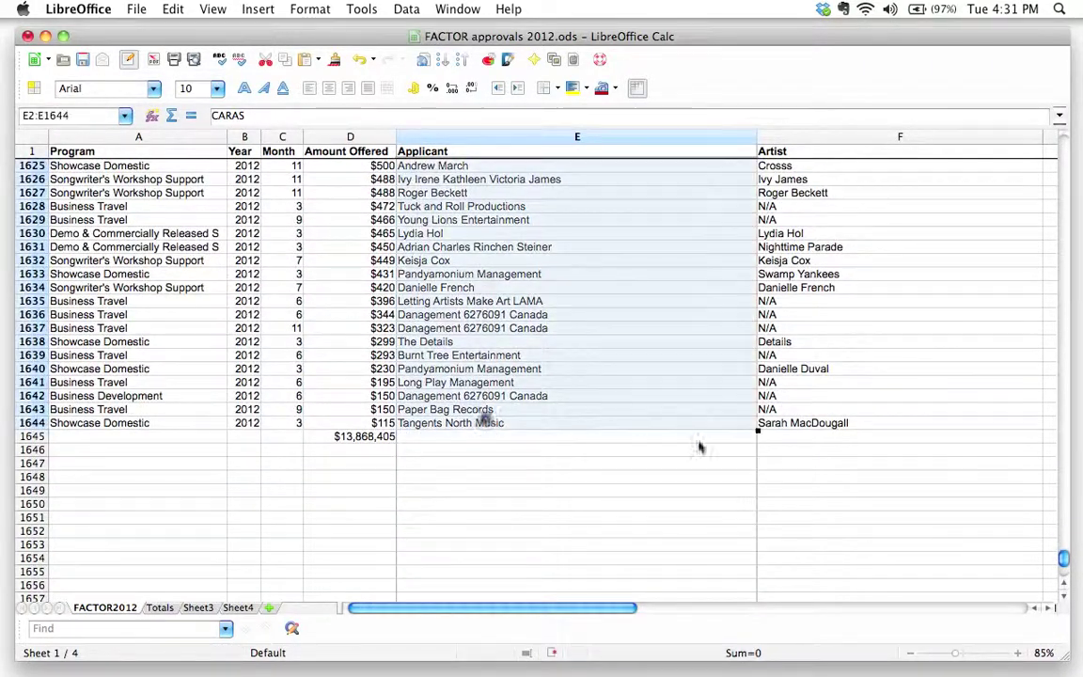
key(super+c)
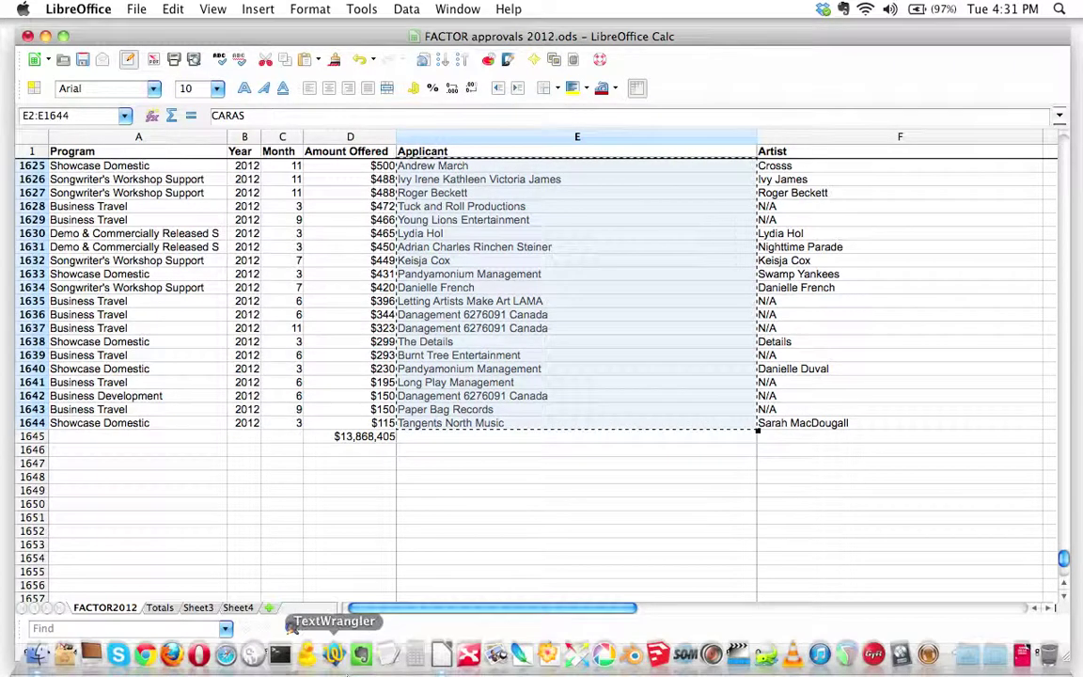
click(334, 656)
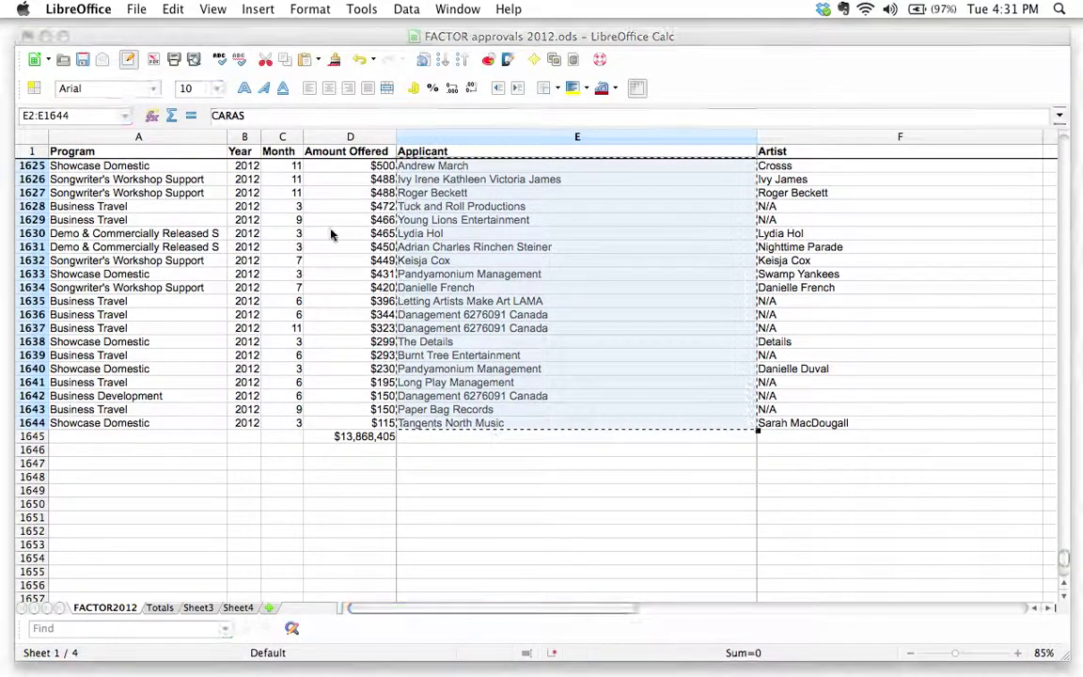
key(super+v)
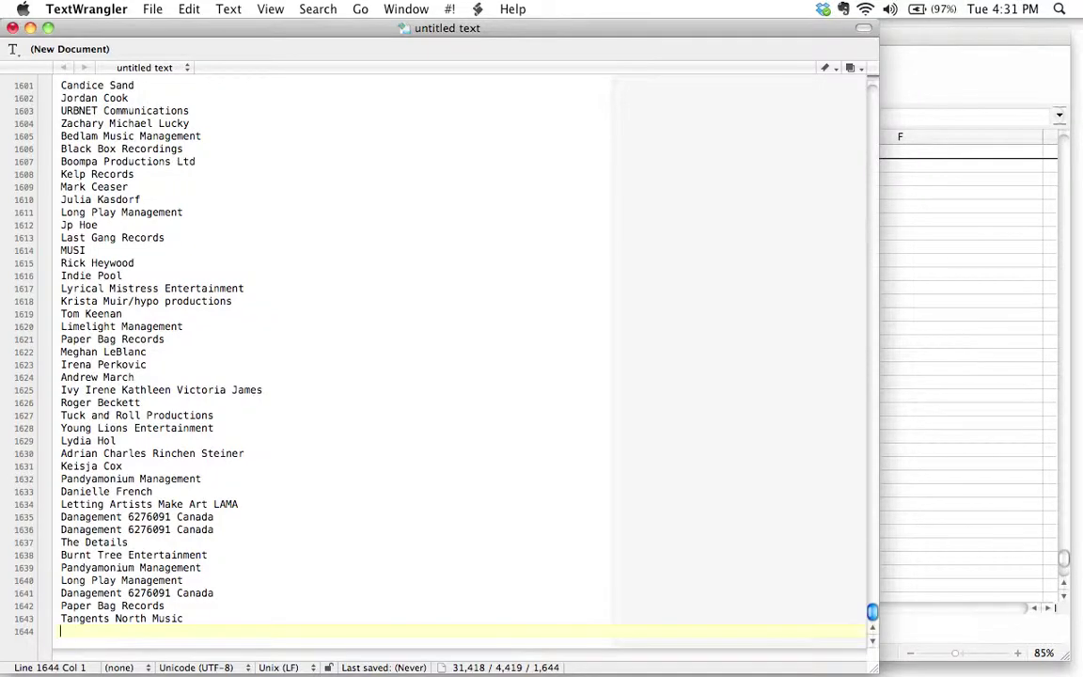
Sort the pasted applicant names alphabetically with Sort Lines.
click(229, 9)
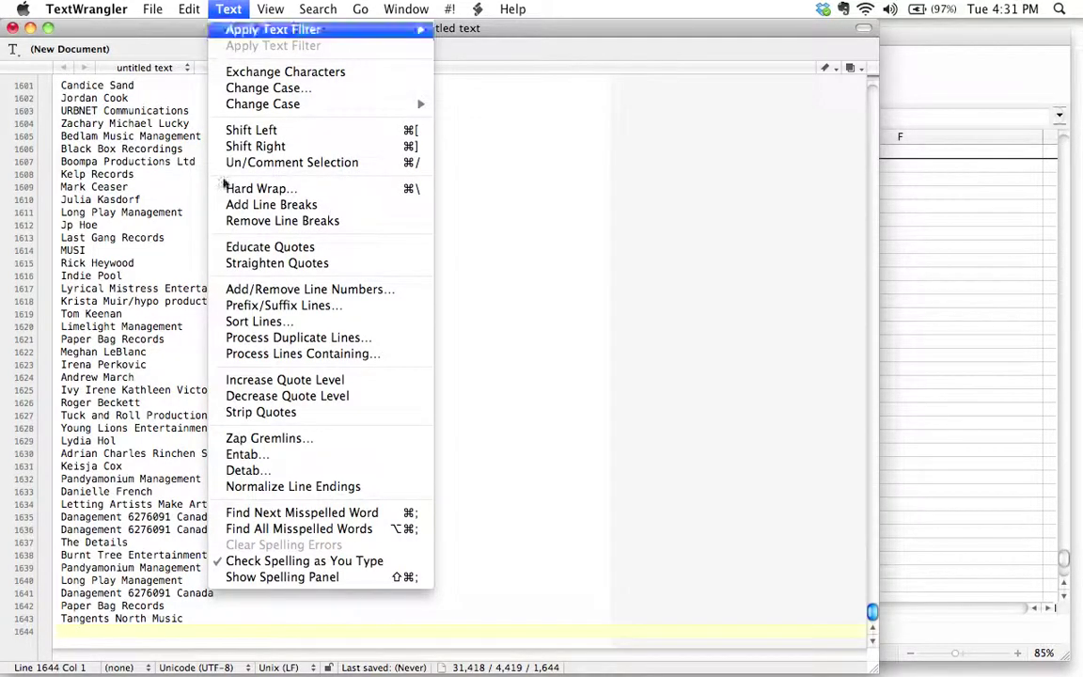
click(235, 322)
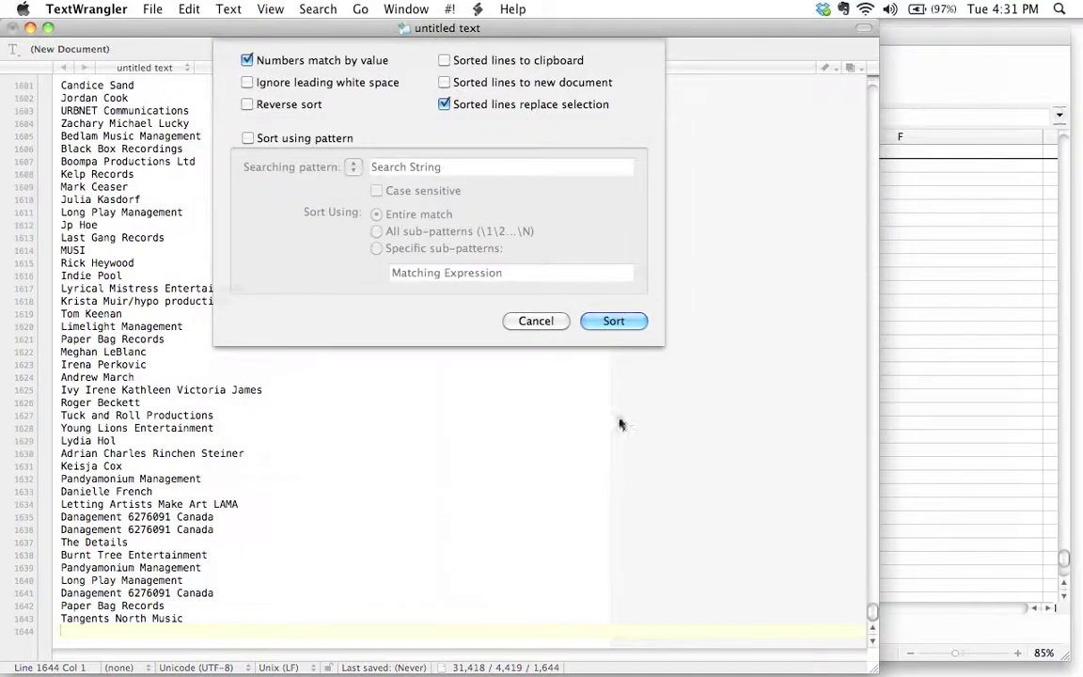
click(615, 252)
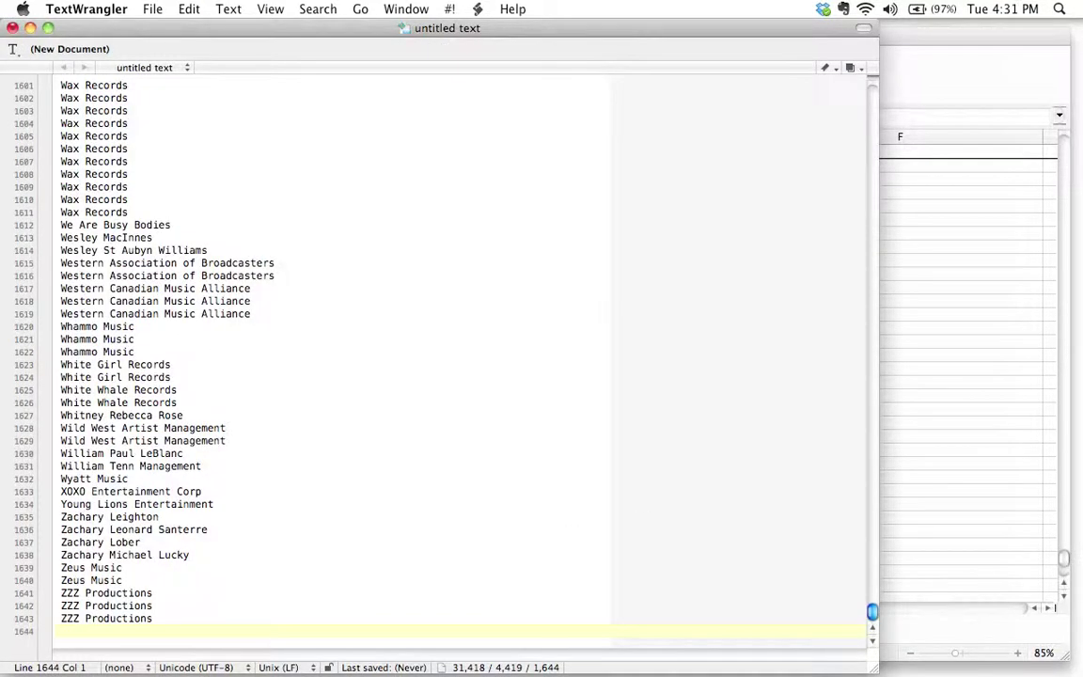
scroll(433, 357, up, 16)
scroll(432, 357, up, 20)
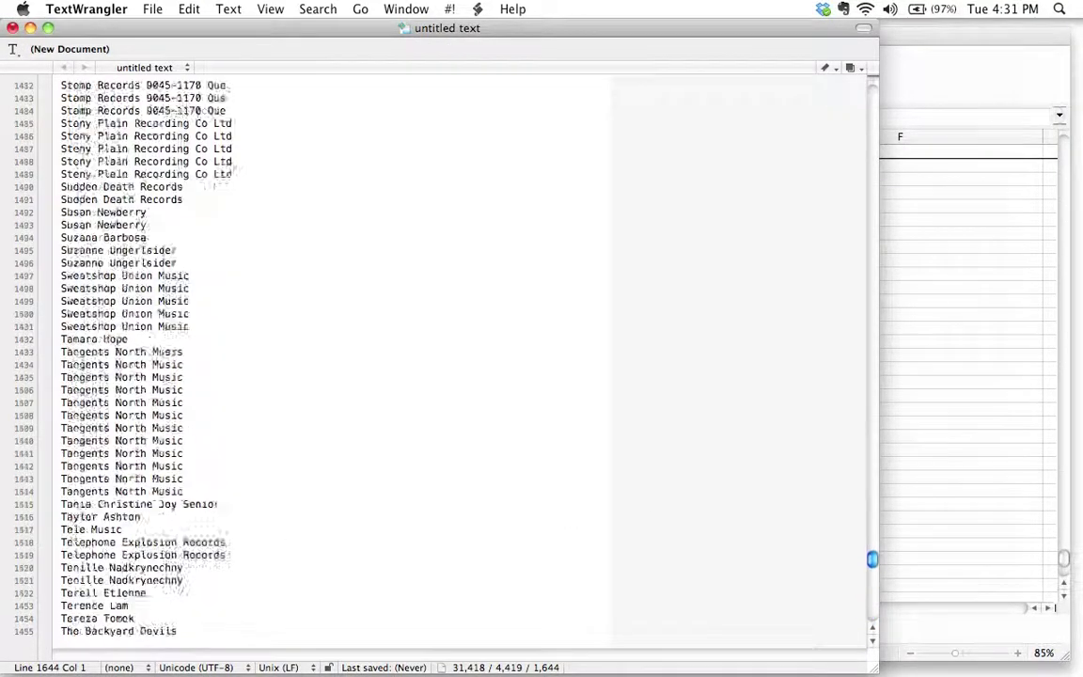
scroll(433, 357, up, 20)
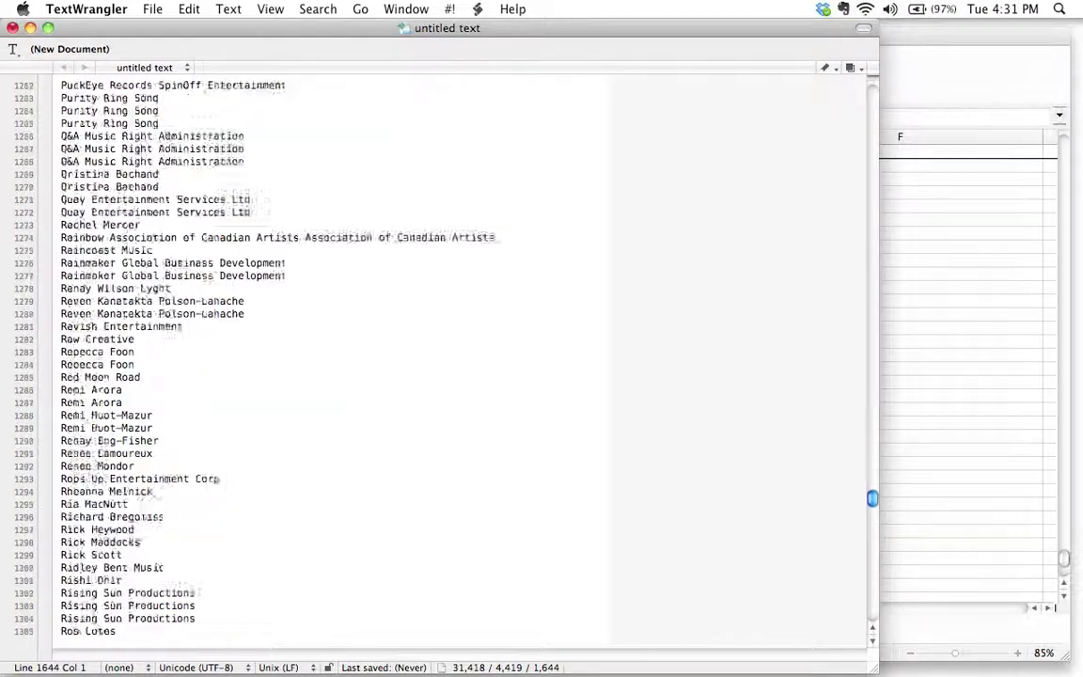
Delete duplicate lines from the whole list, keeping one of each, then return to Calc.
click(206, 275)
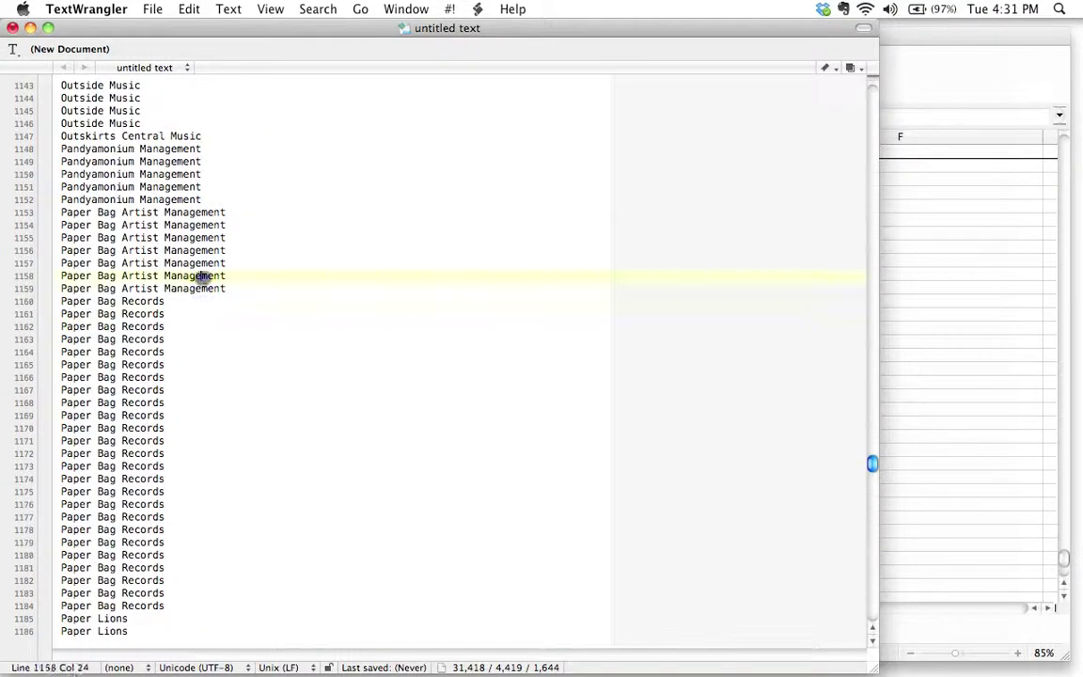
key(super+a)
click(229, 9)
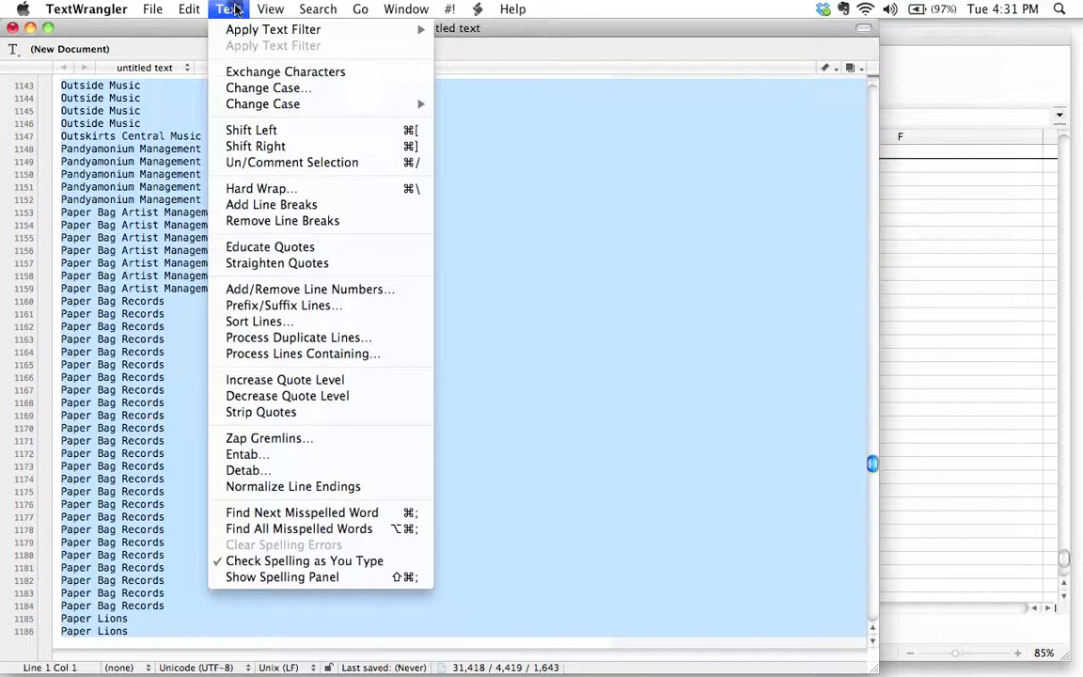
click(251, 335)
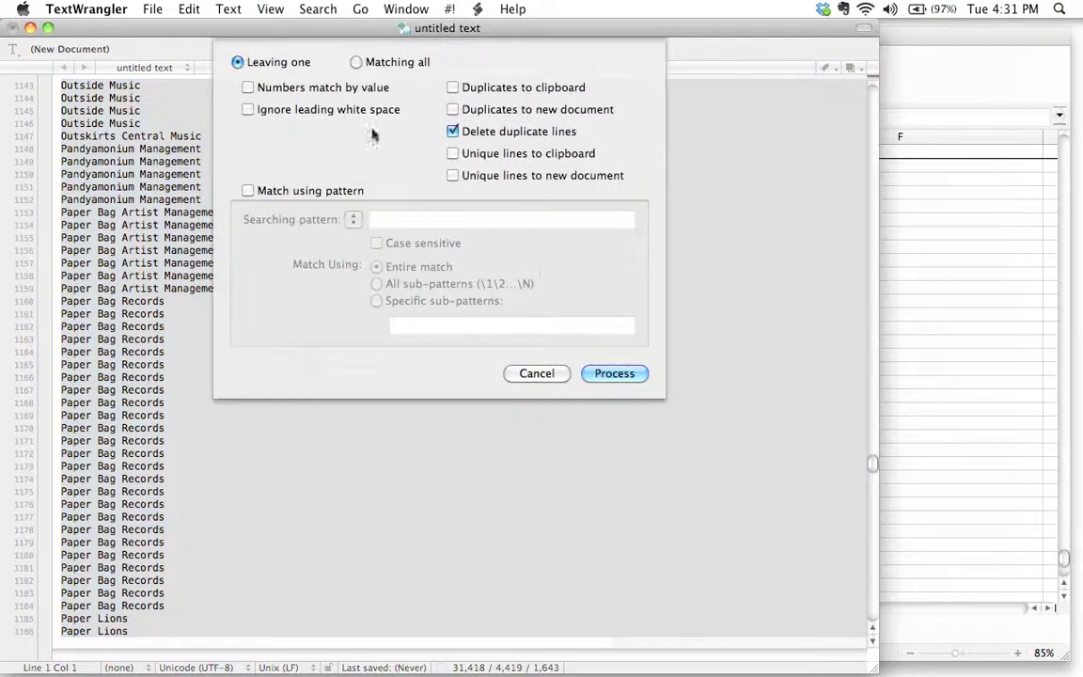
click(622, 376)
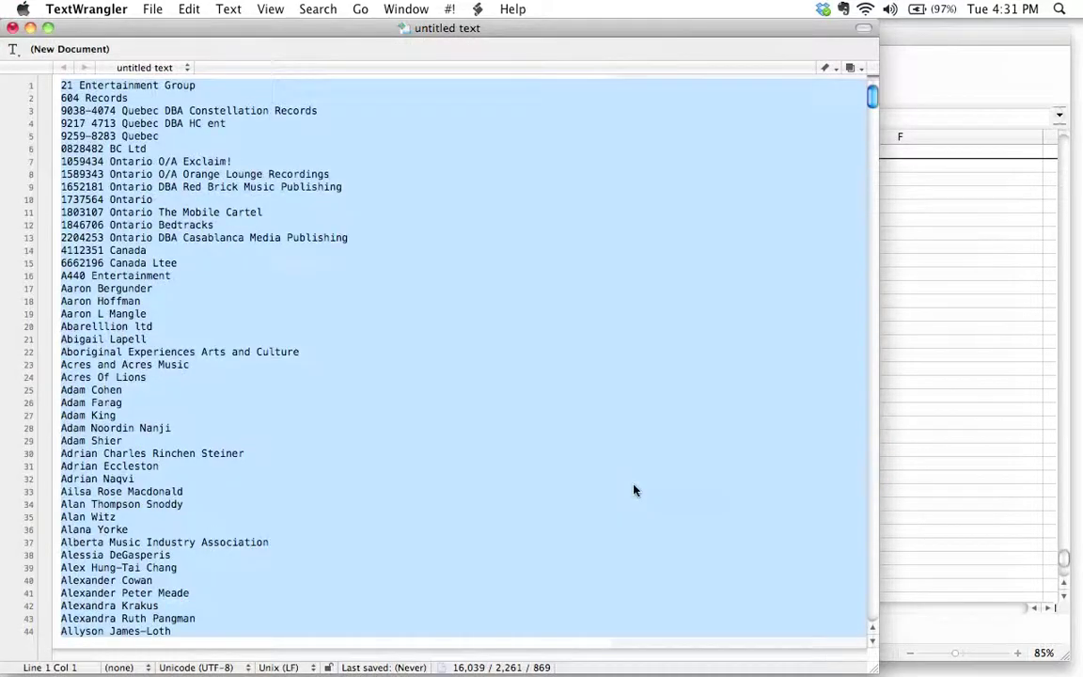
drag(873, 99, 873, 616)
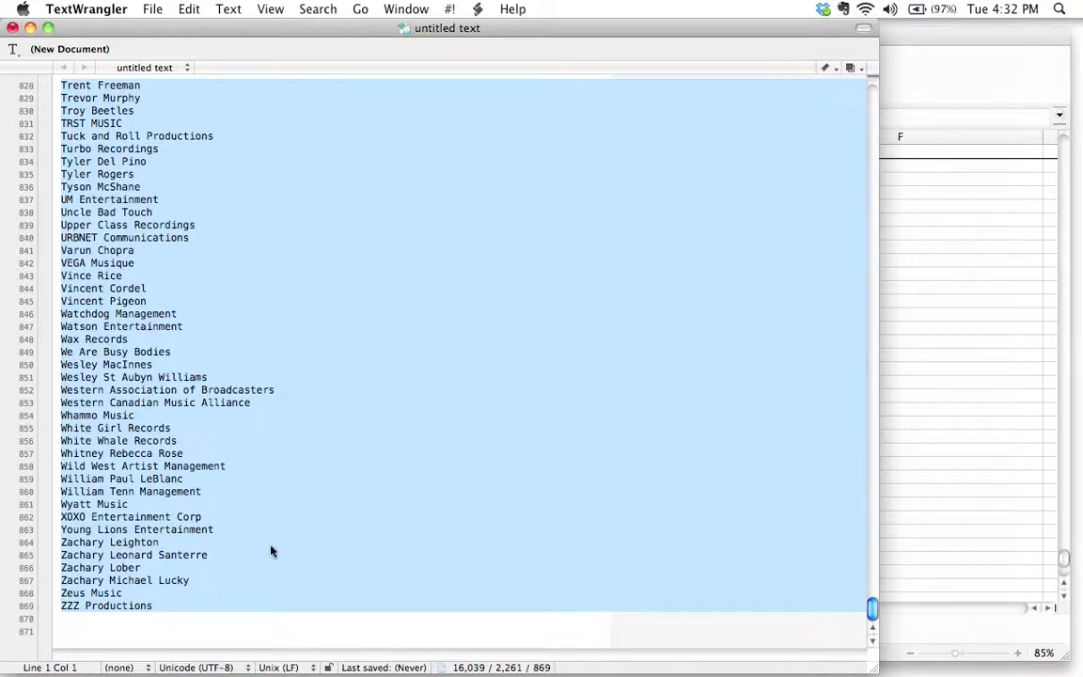
key(super+Tab)
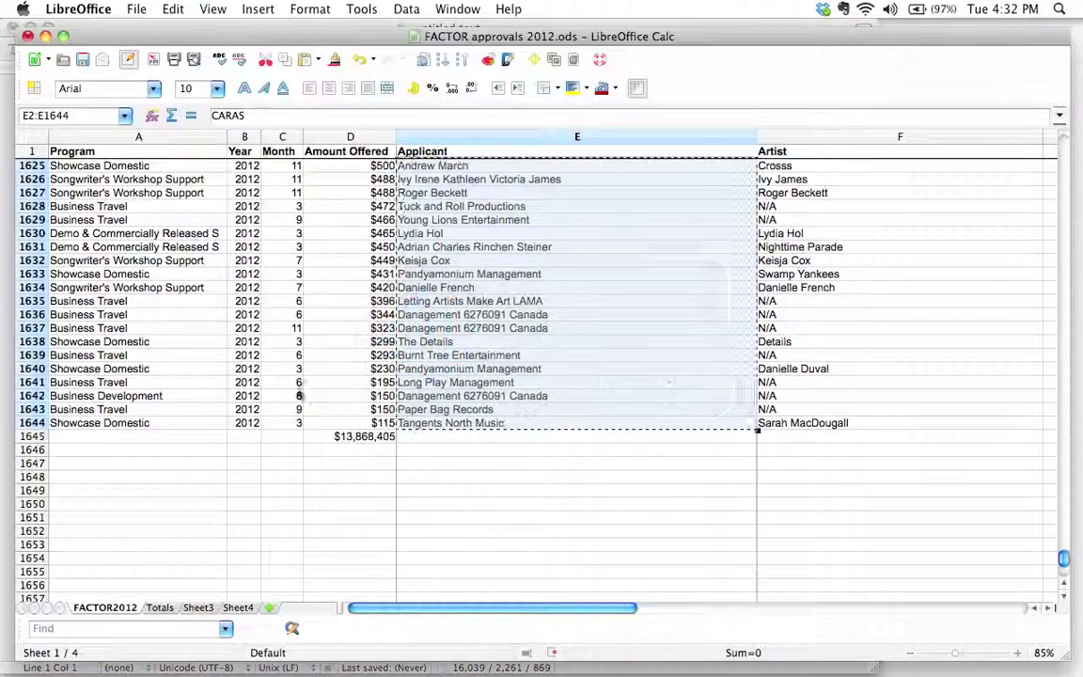
Rename the third sheet to 'Applicant Totals'.
click(205, 608)
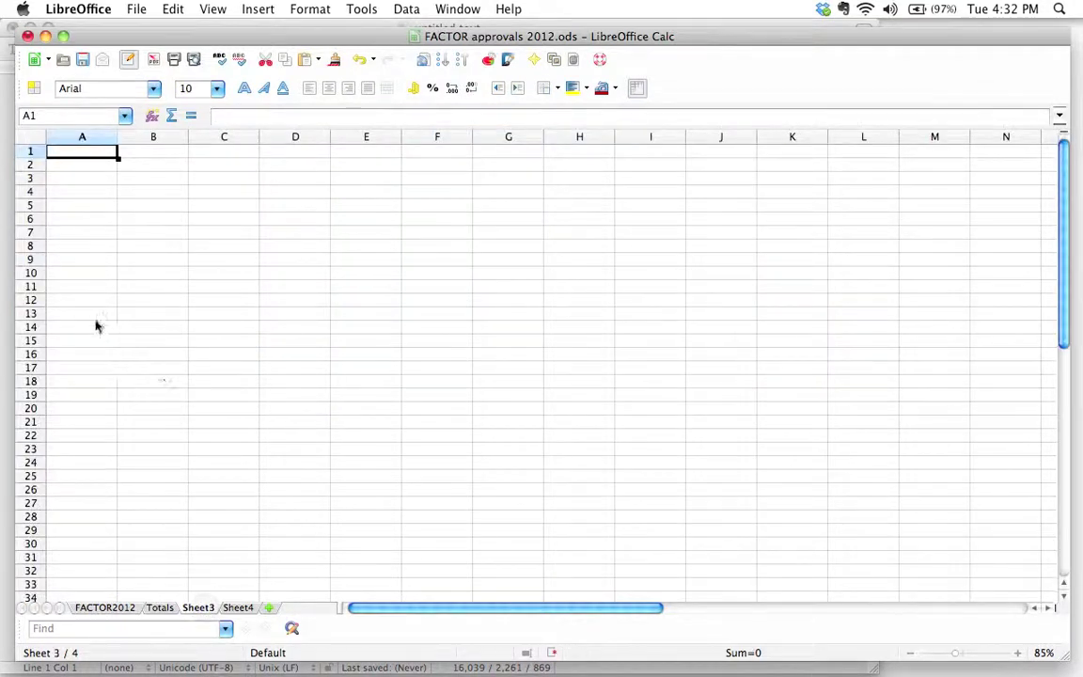
double_click(200, 607)
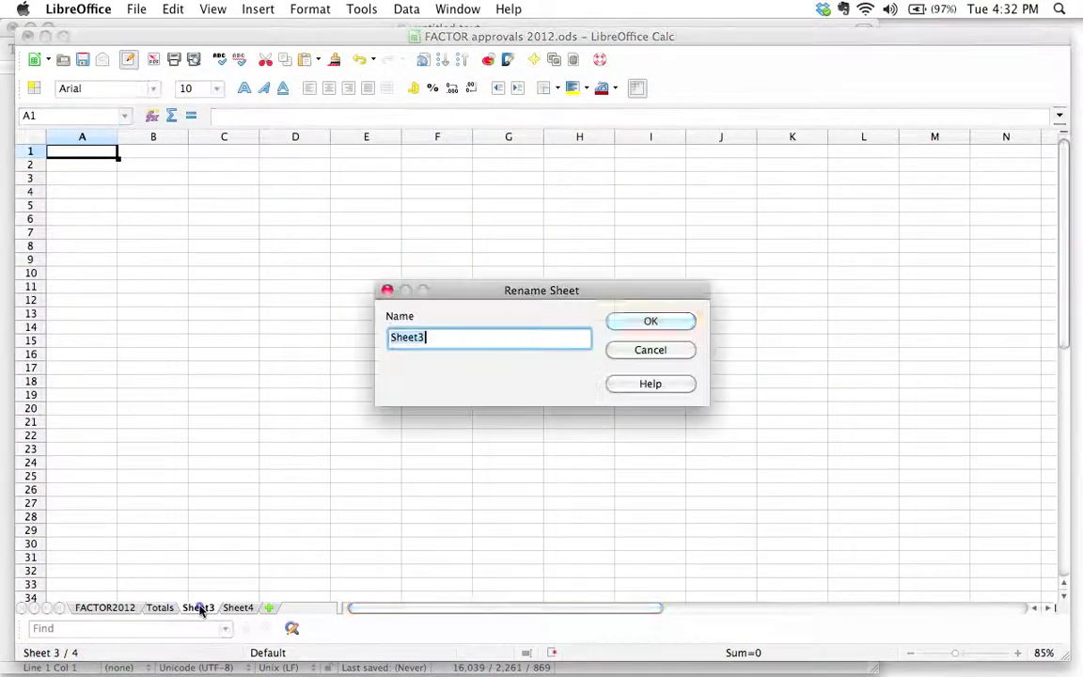
text(Applicants)
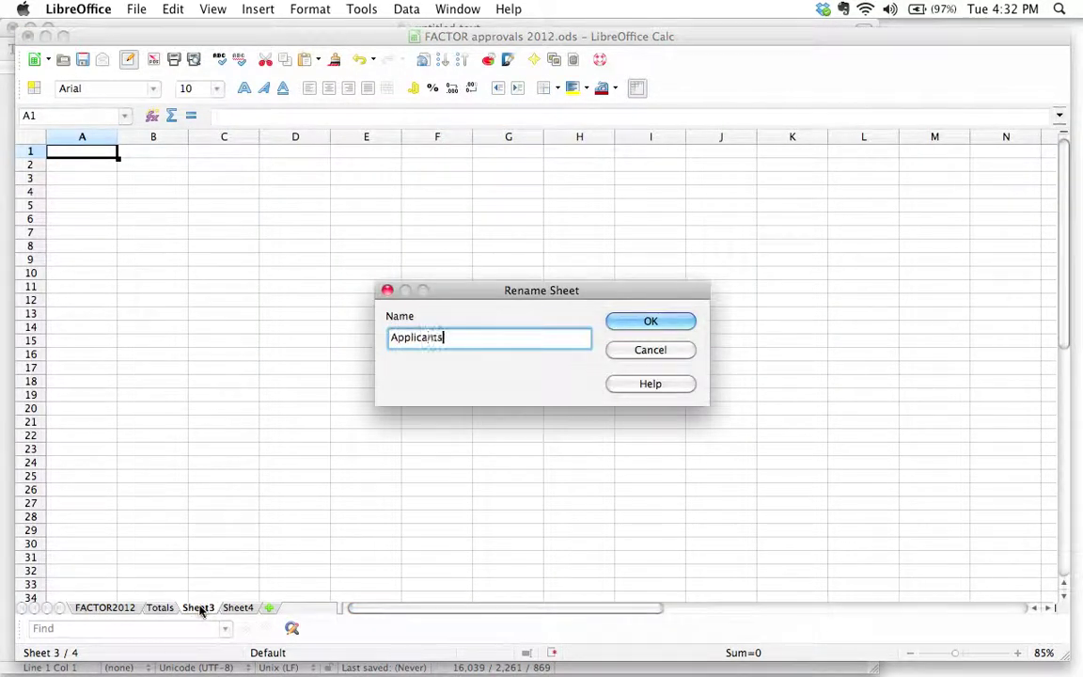
key(BackSpace)
text(Totals)
key(Return)
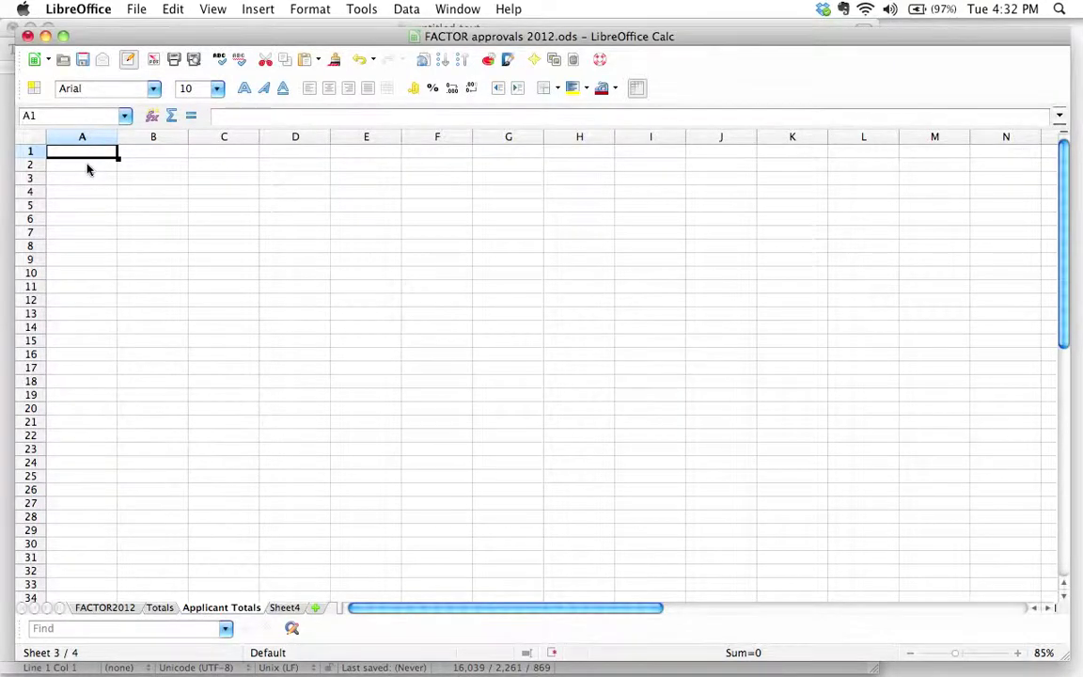
Paste the applicant list into A1 through Text Import, autofit column A, and select B1.
key(super+v)
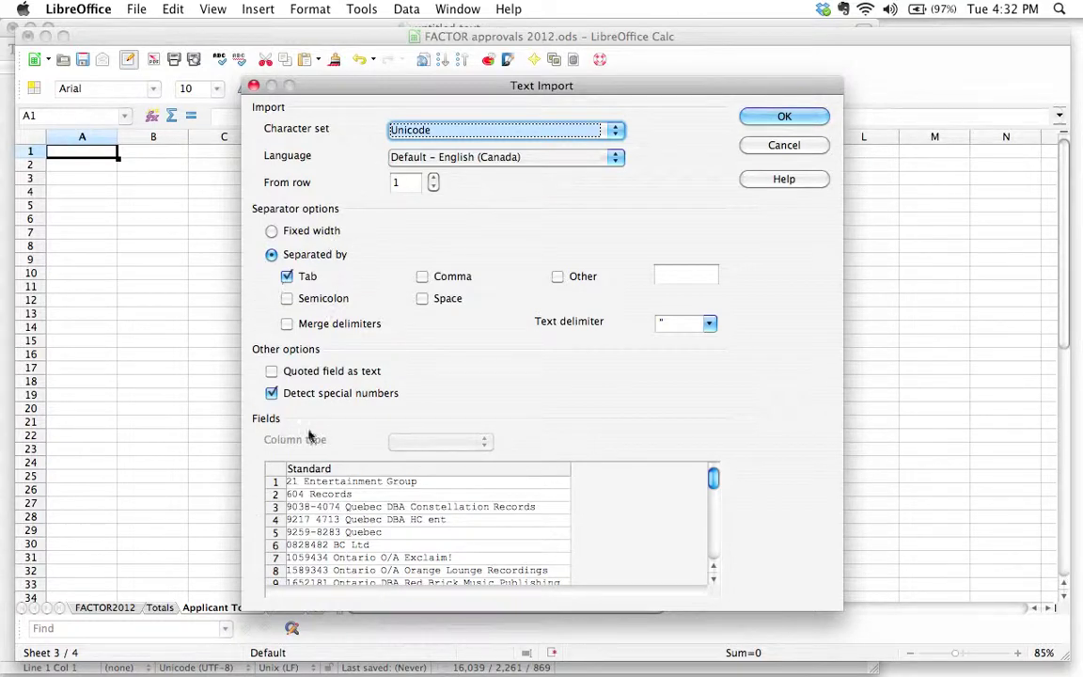
click(815, 114)
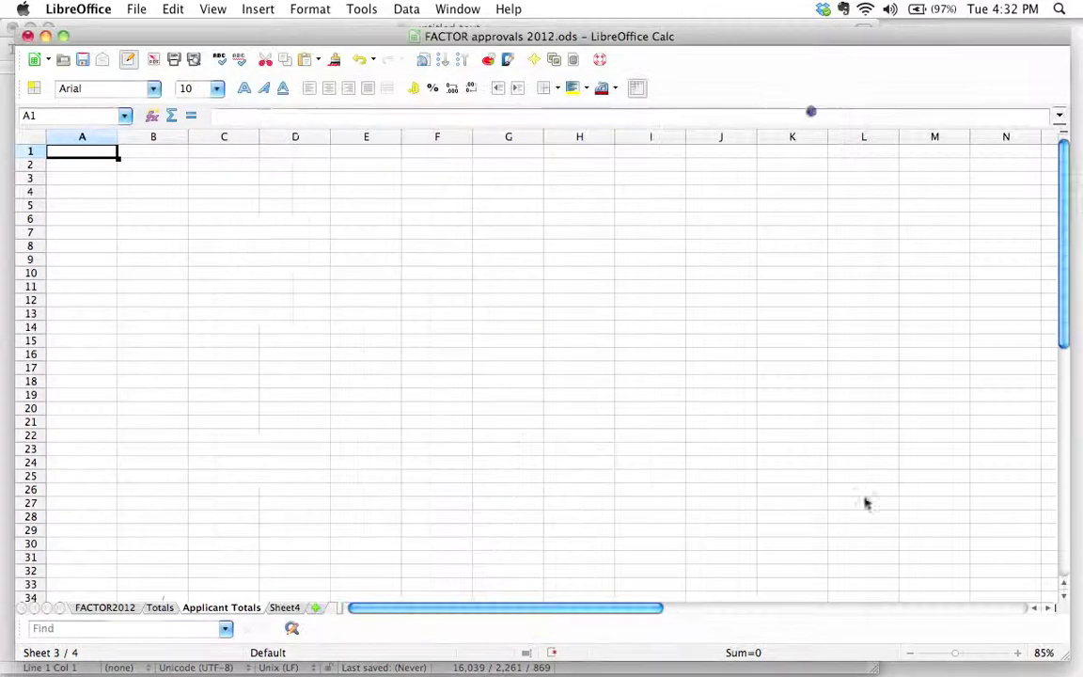
double_click(117, 136)
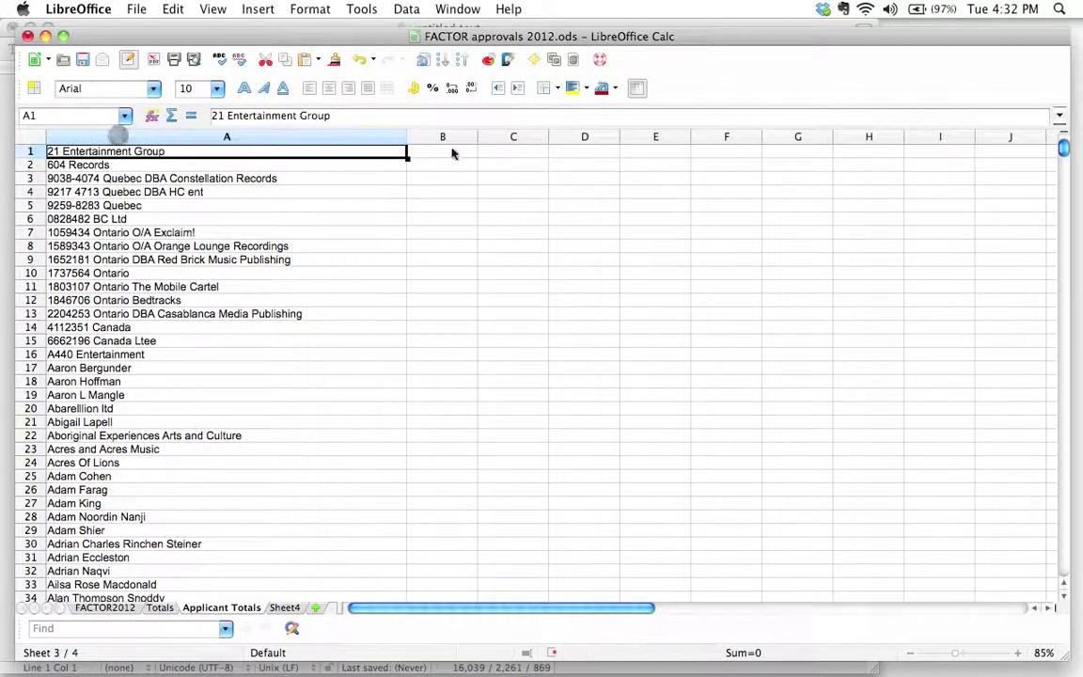
click(446, 222)
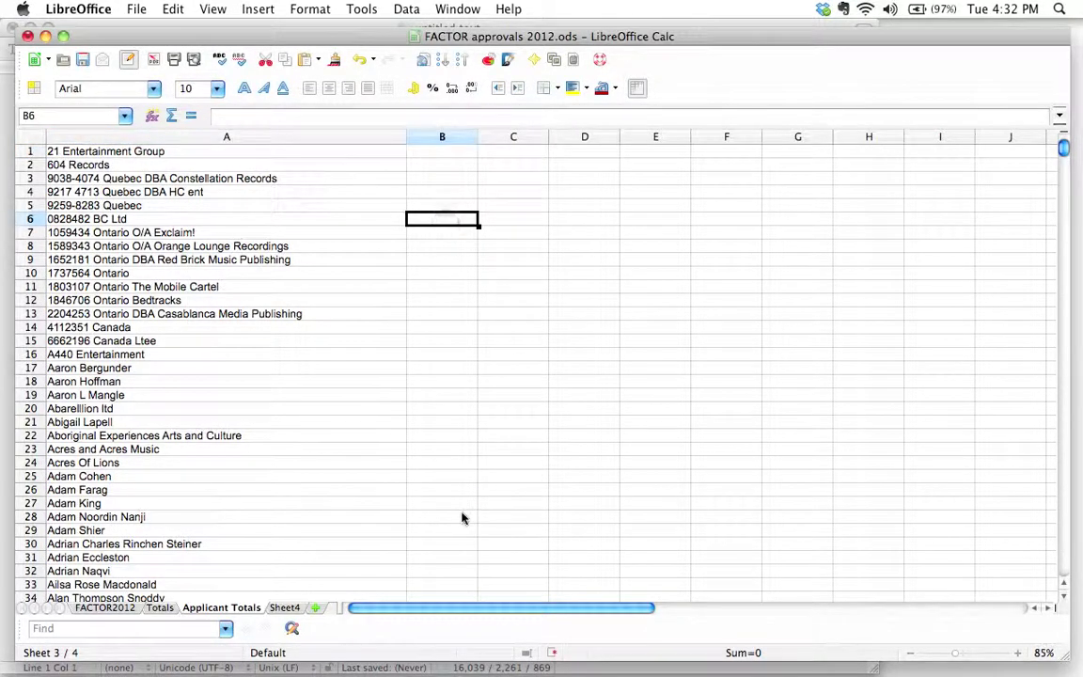
scroll(374, 440, down, 20)
scroll(374, 440, down, 20)
scroll(374, 440, up, 20)
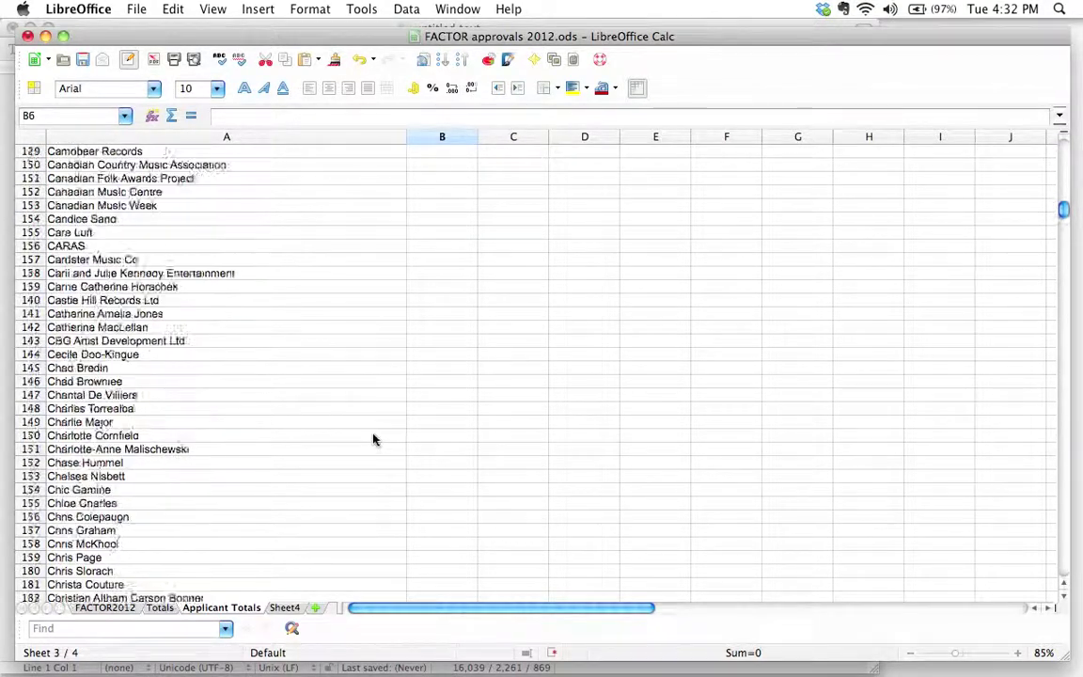
click(443, 152)
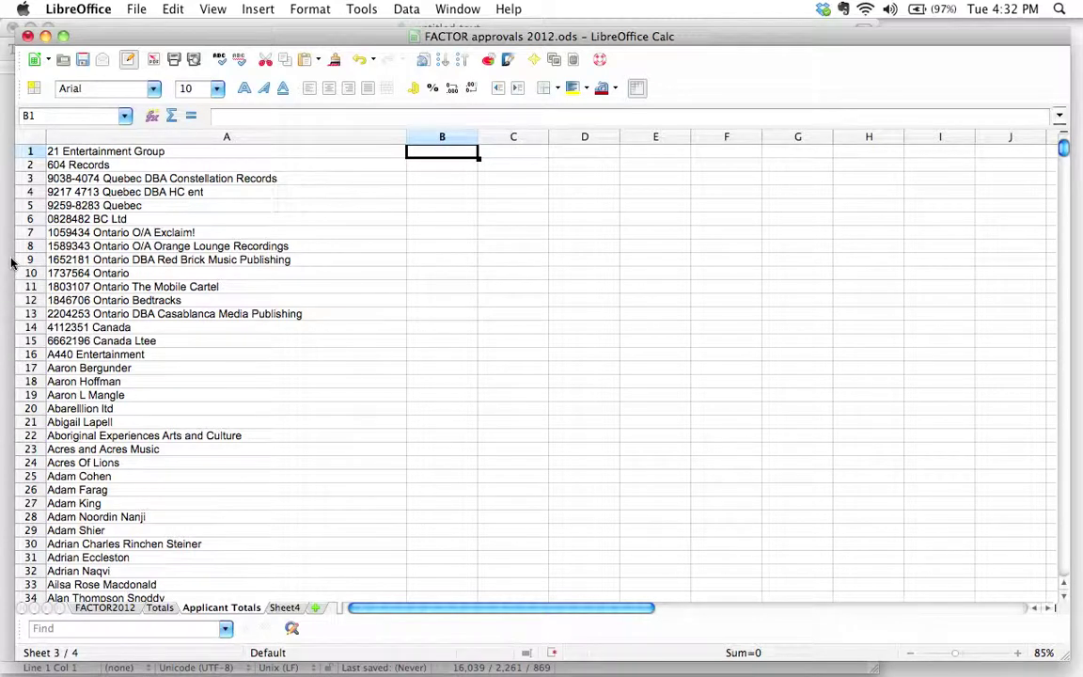
In B1, enter =sumif( with range FACTOR2012.E2:E1644 and a trailing comma.
text(=)
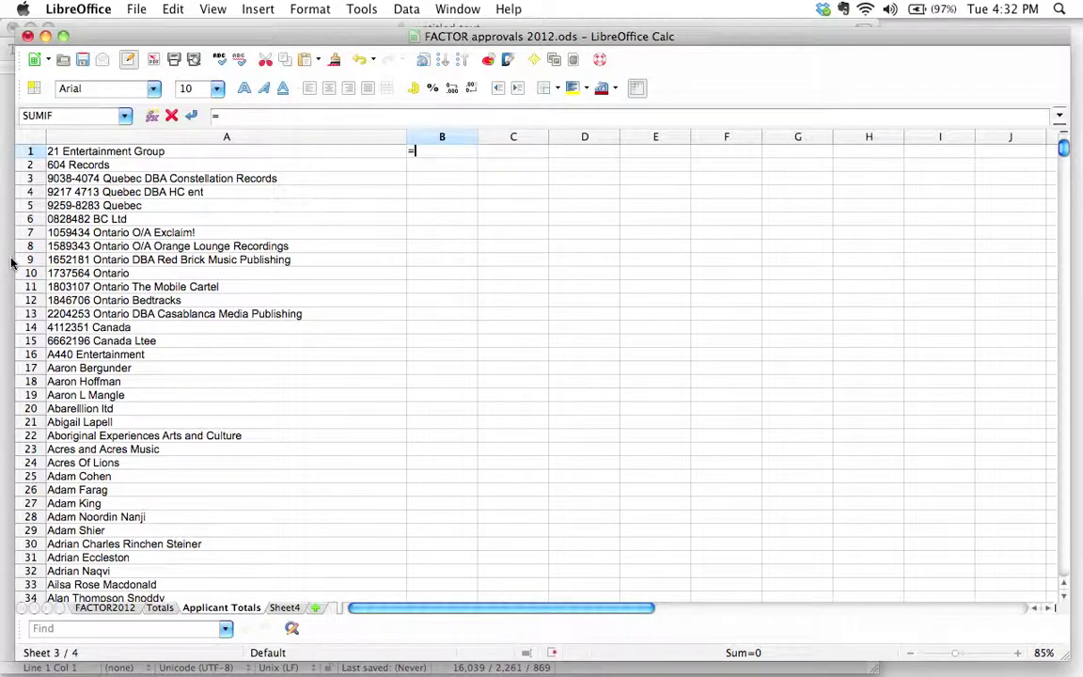
text(sumif()
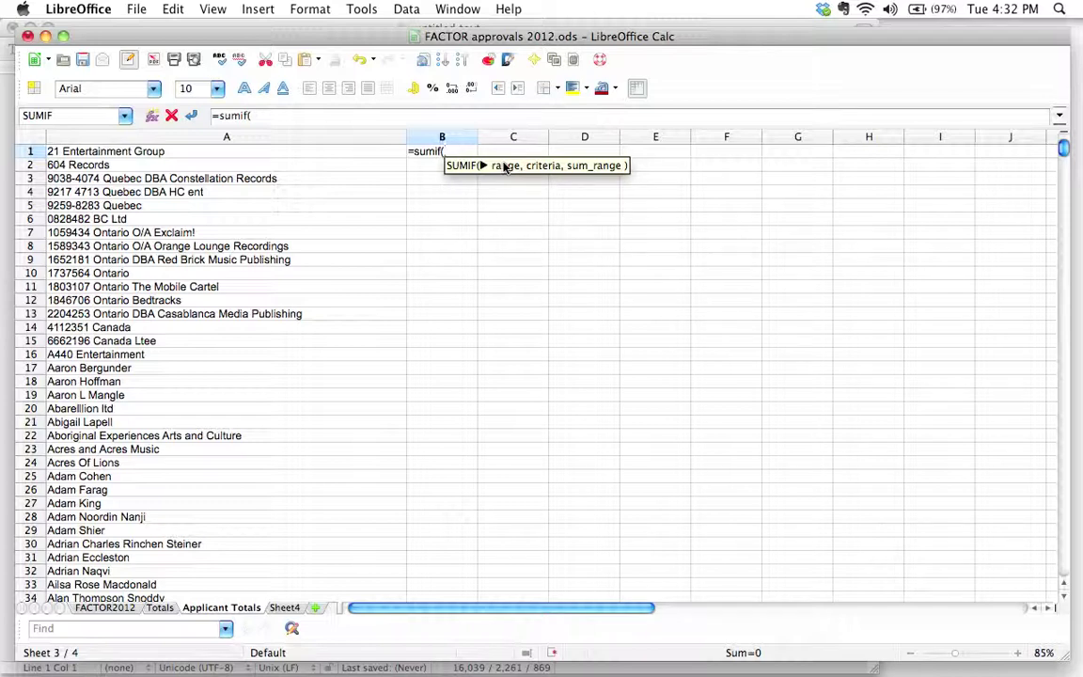
click(105, 607)
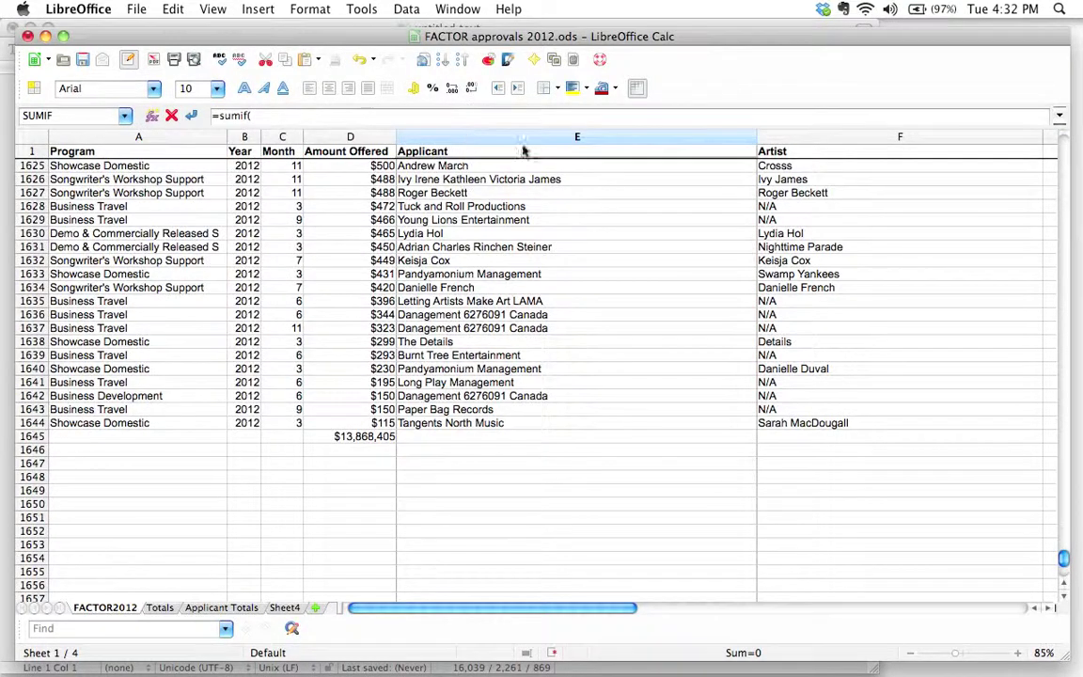
drag(1063, 559, 1063, 145)
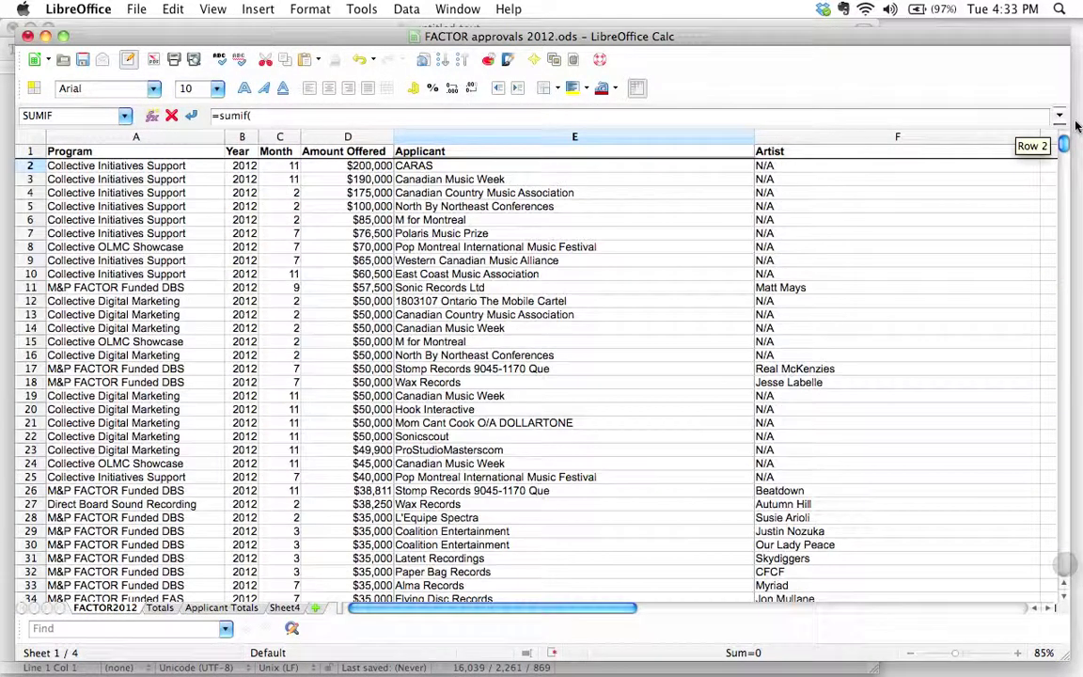
click(571, 165)
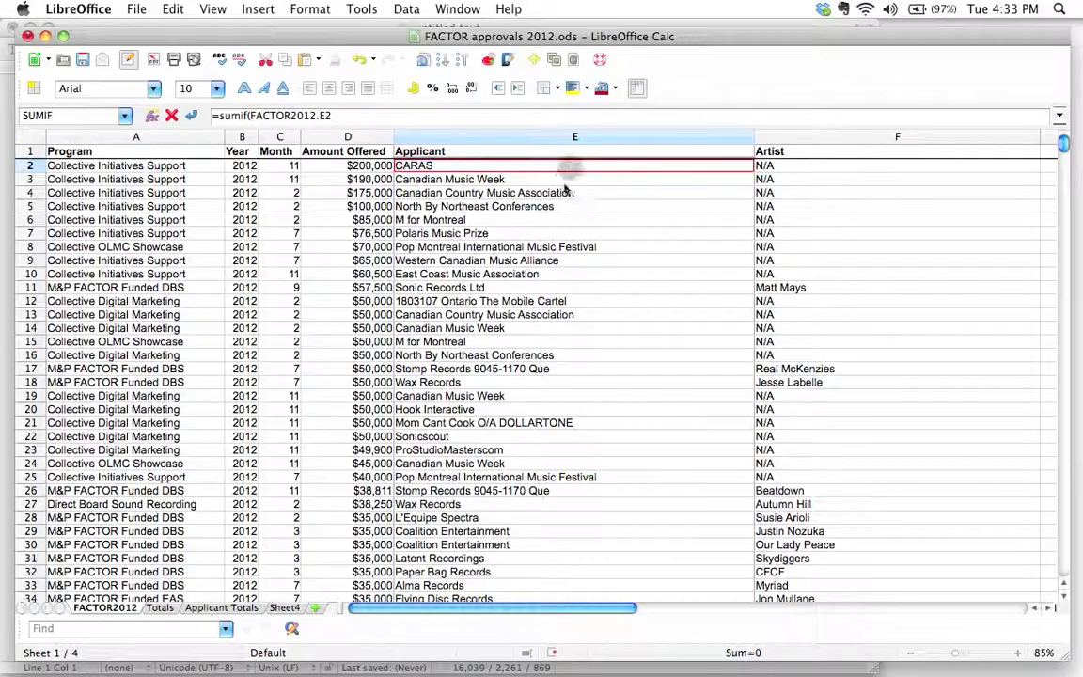
drag(1066, 146, 1066, 526)
scroll(699, 433, down, 20)
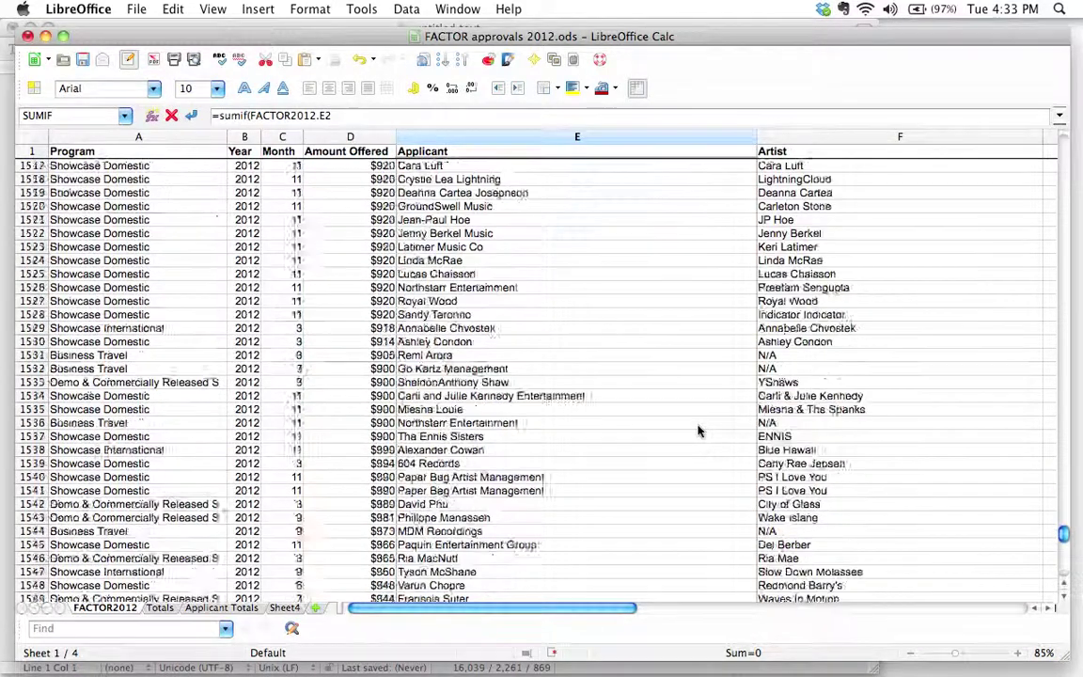
scroll(698, 431, down, 8)
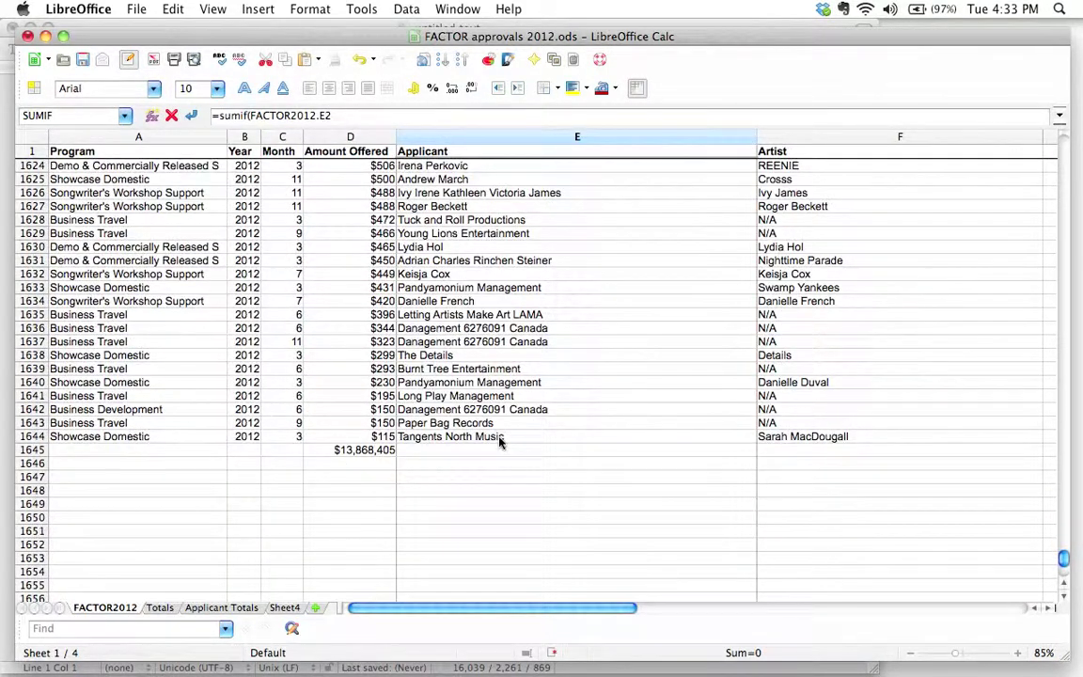
drag(501, 440, 503, 444)
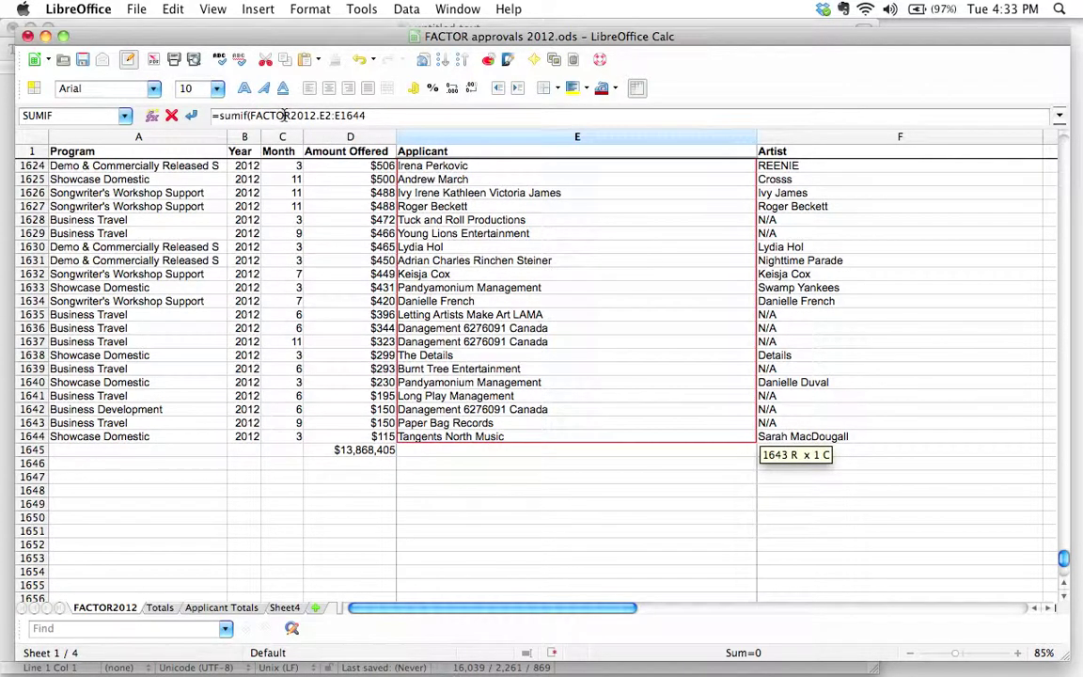
click(371, 116)
text(,)
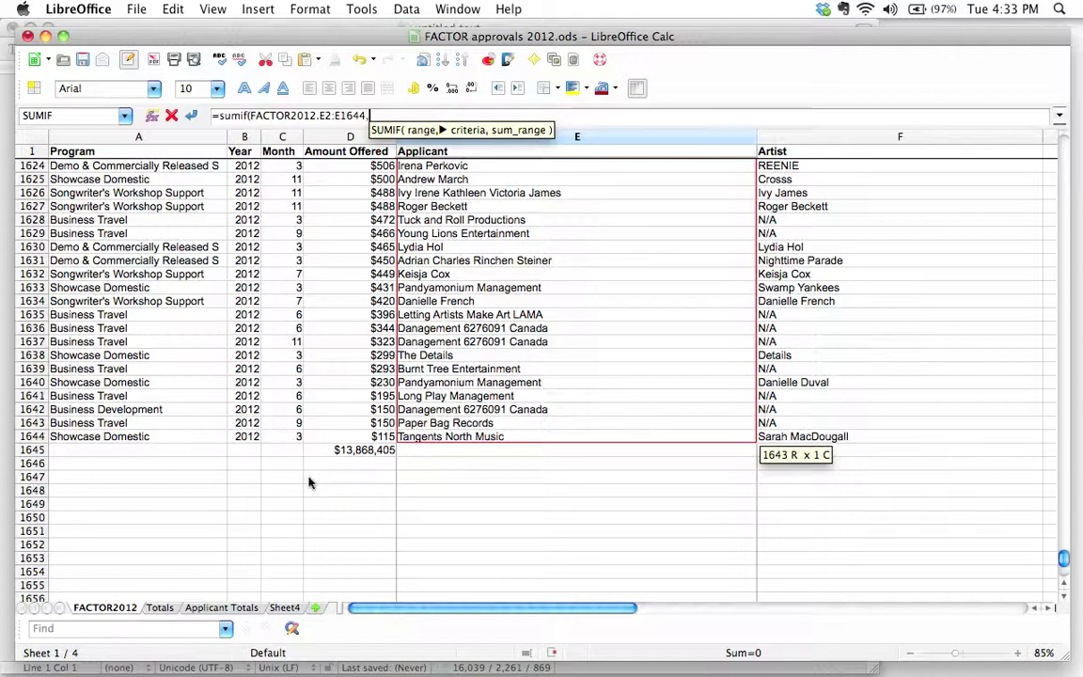
click(220, 609)
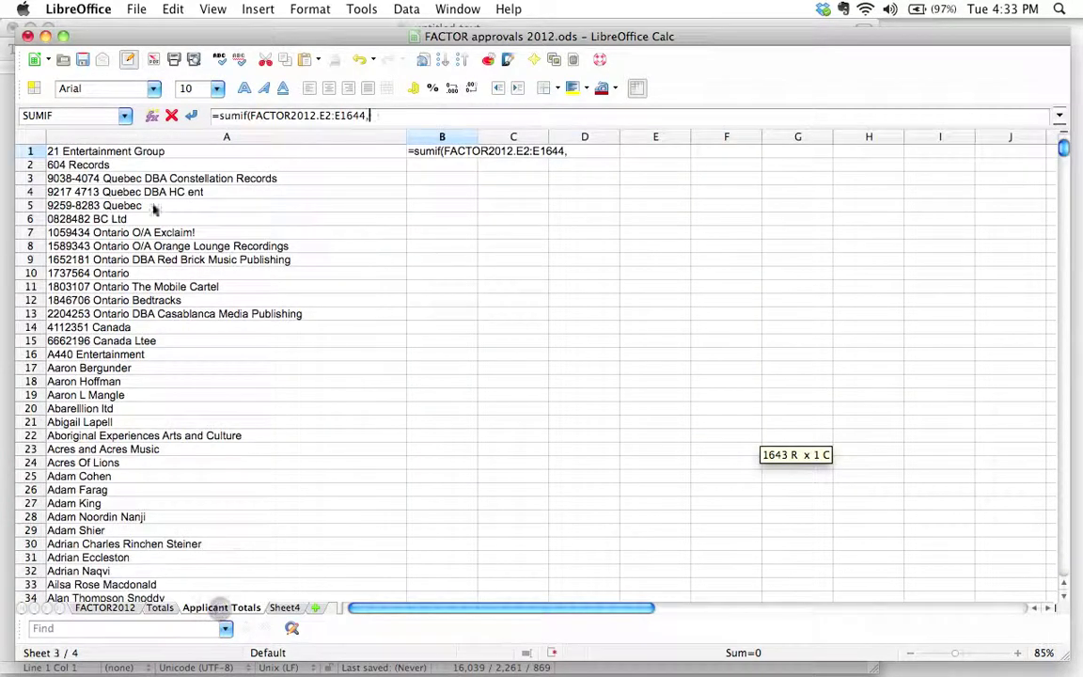
Add criterion A1 and sum range FACTOR2012.D2:D1644, closing the SUMIF to return 42500.
click(103, 154)
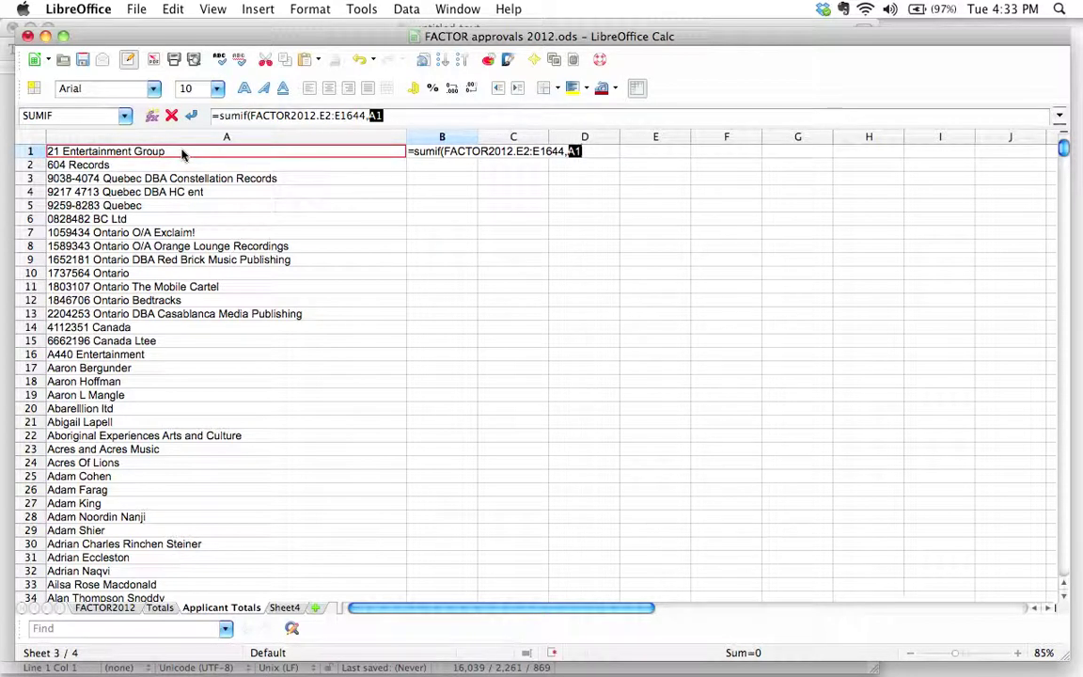
text(,)
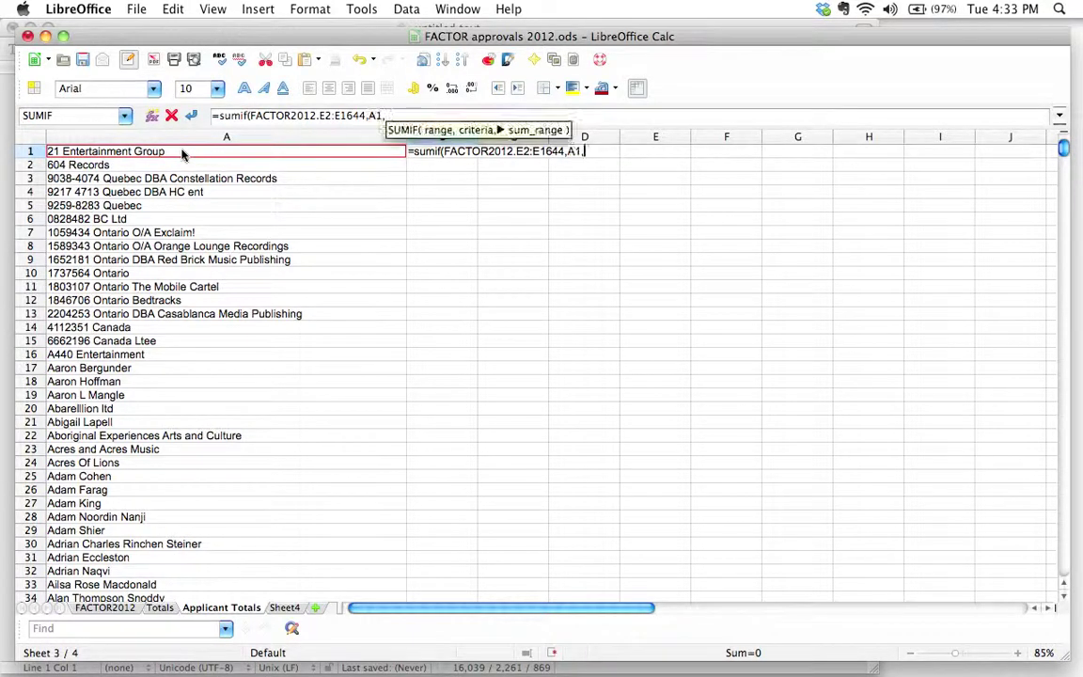
click(98, 608)
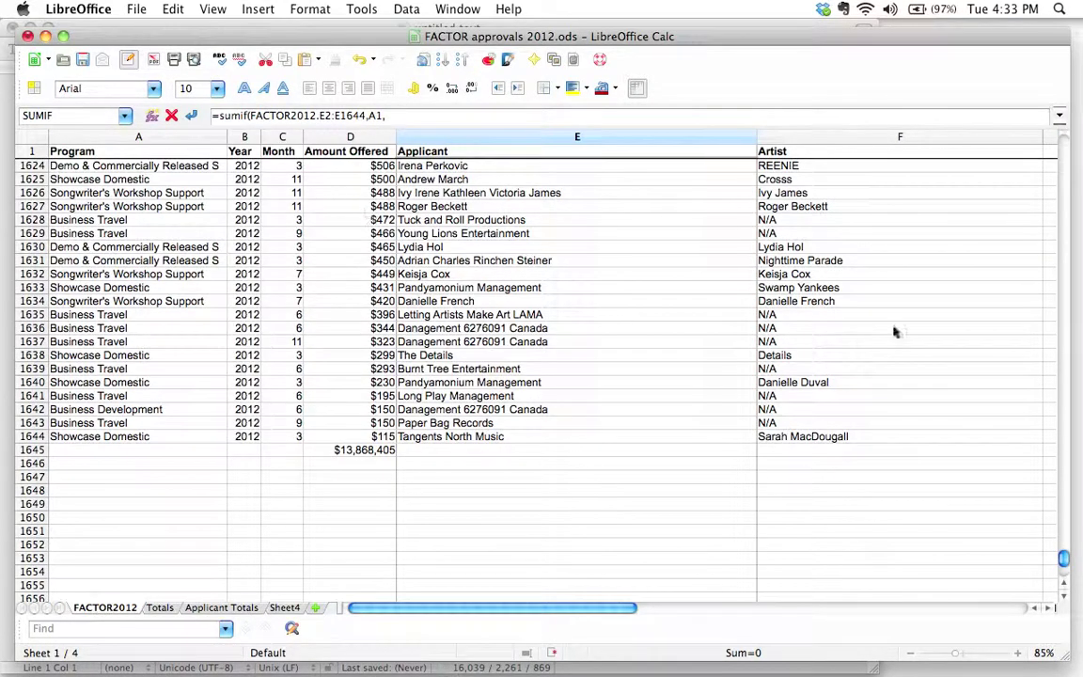
drag(1068, 547, 1066, 141)
click(344, 165)
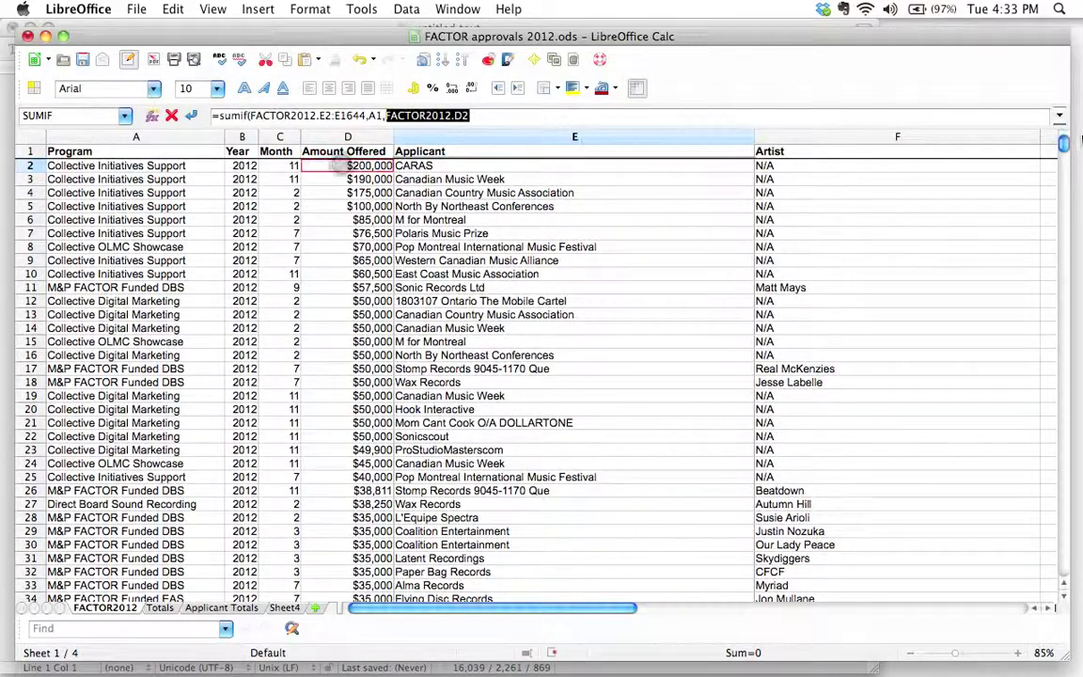
drag(1066, 146, 1066, 564)
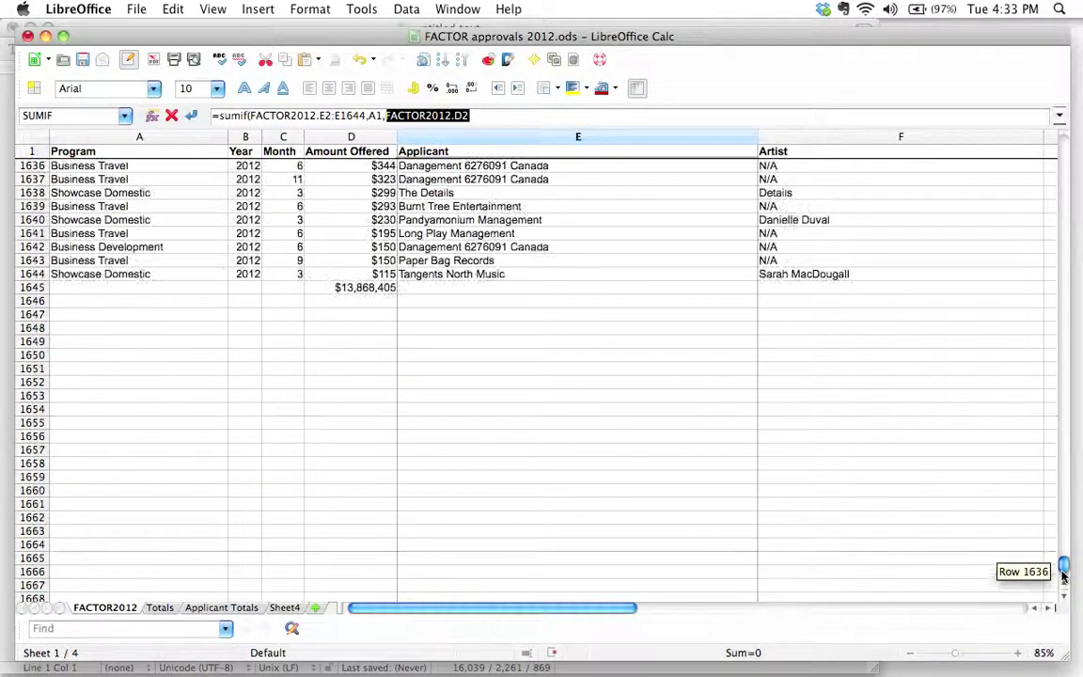
shift+click(374, 275)
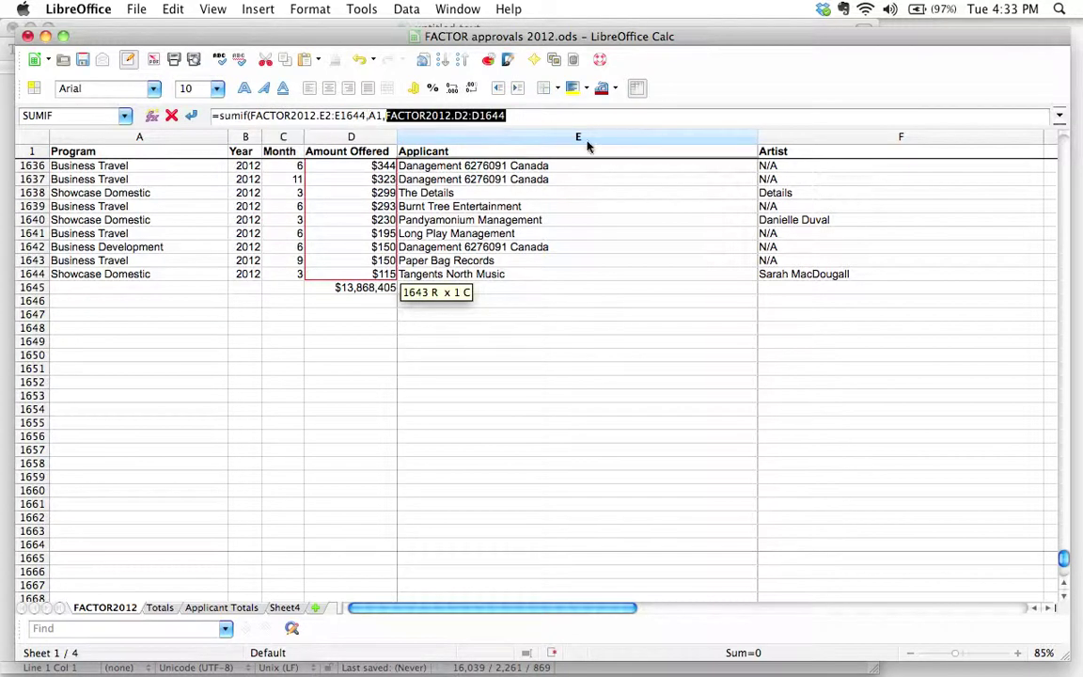
text())
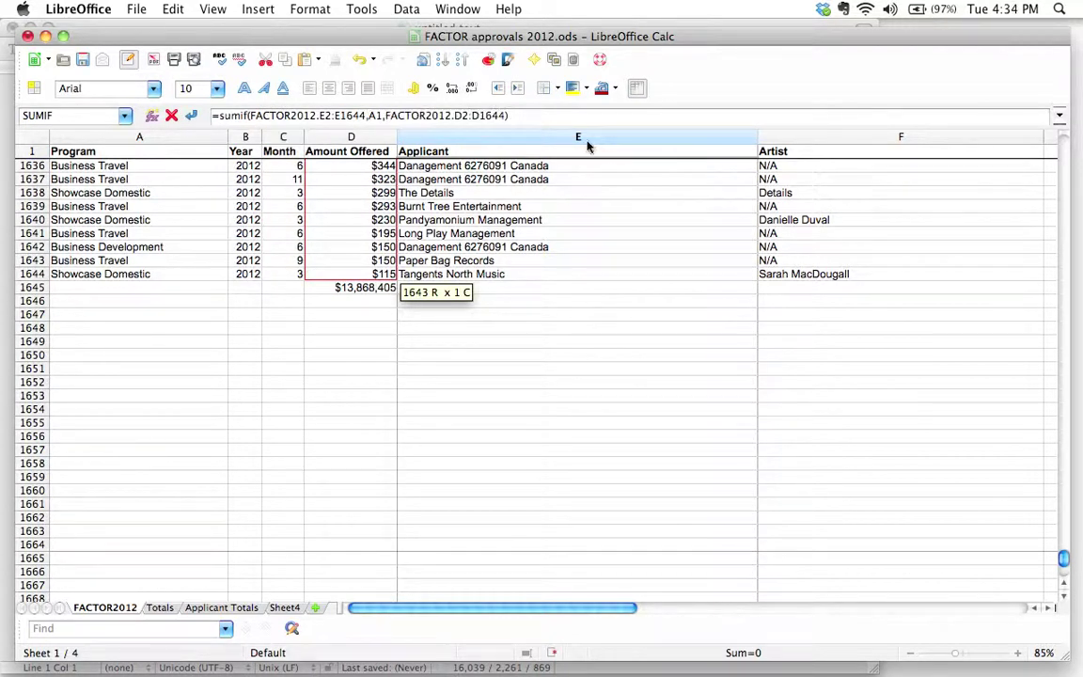
key(Return)
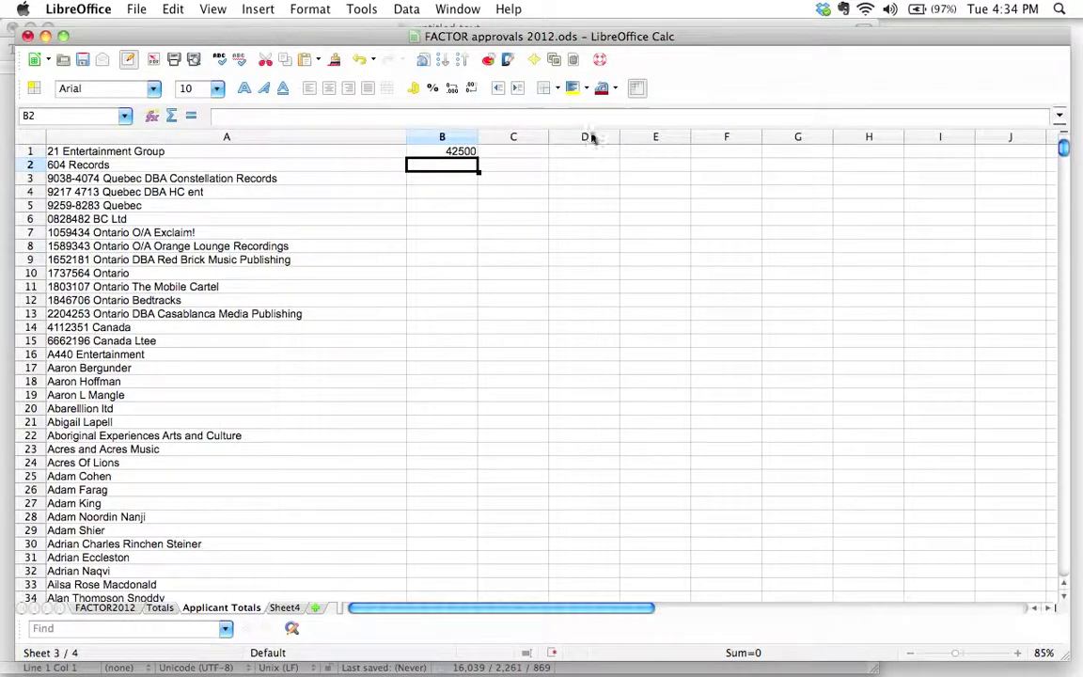
Make column B currency with zero decimal places, so B1 shows $42,500.
click(461, 156)
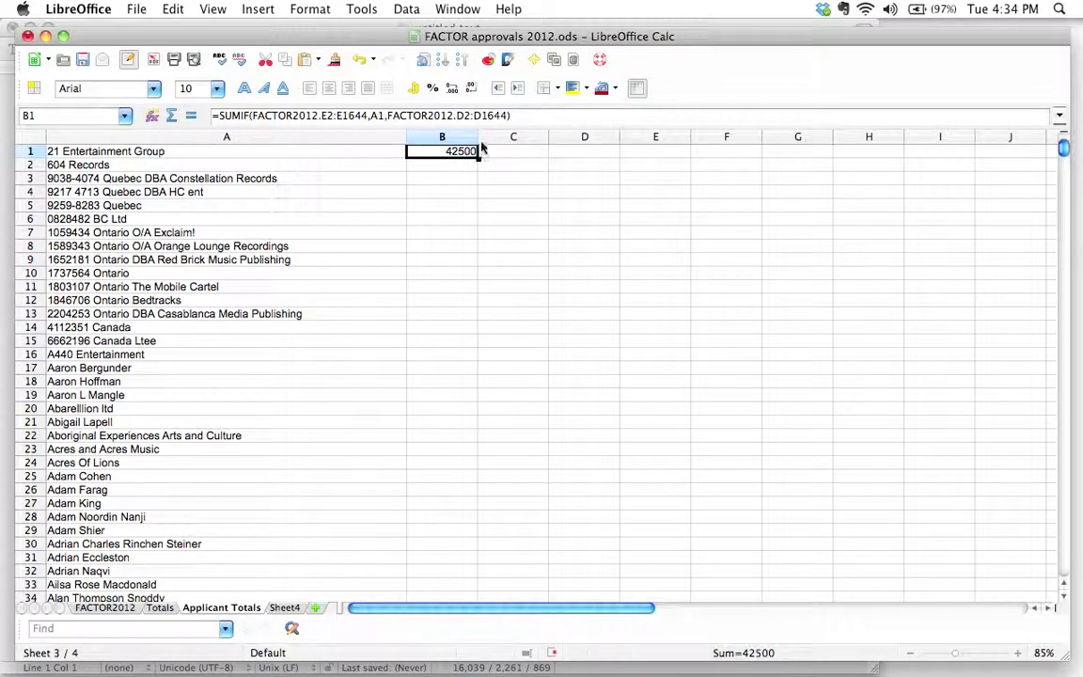
click(443, 138)
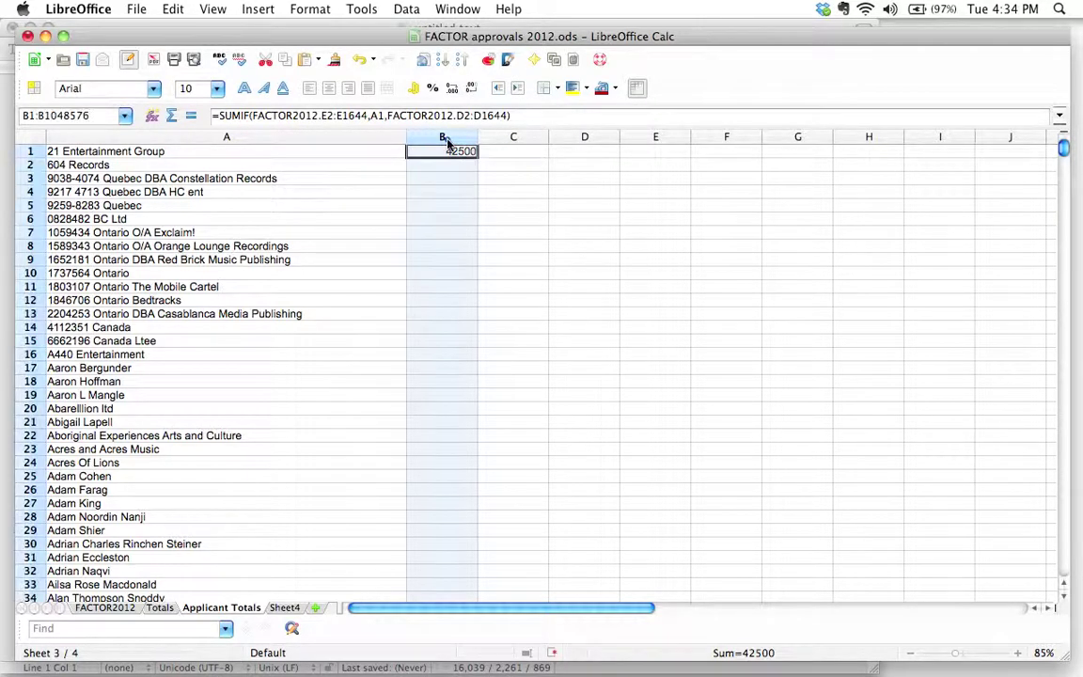
click(415, 90)
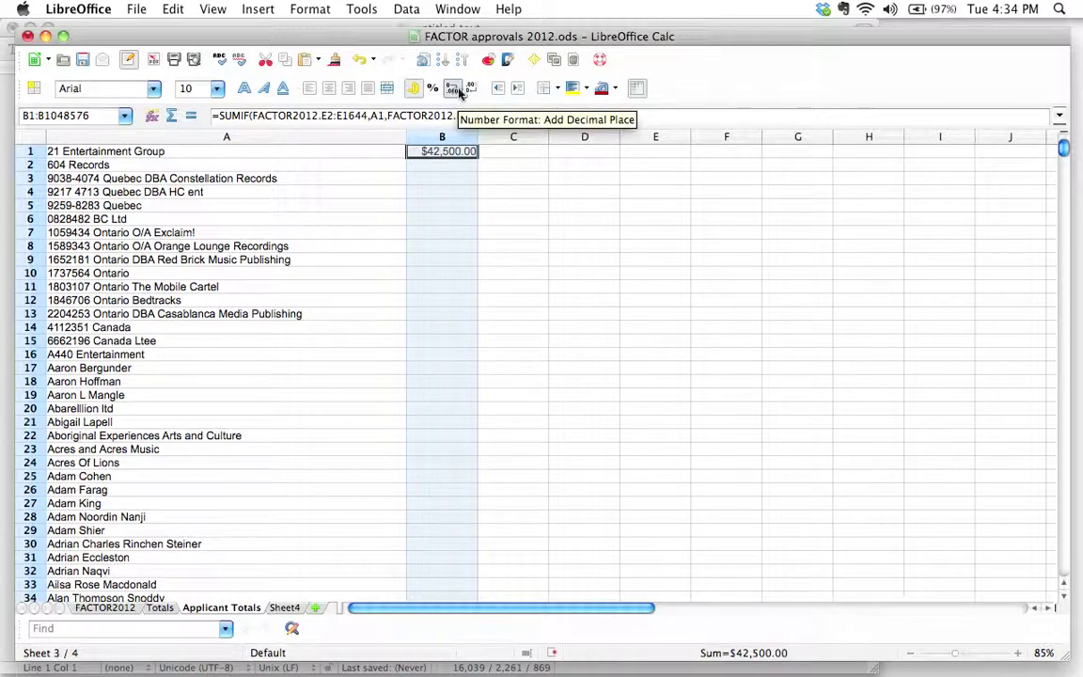
click(470, 90)
click(470, 89)
click(556, 179)
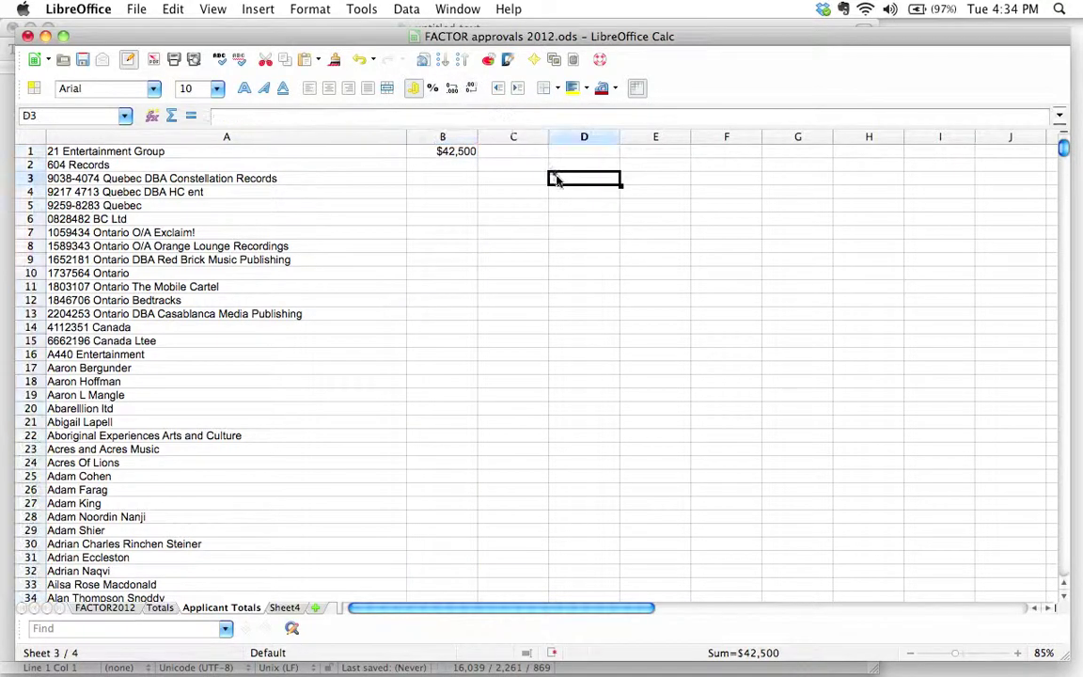
click(470, 153)
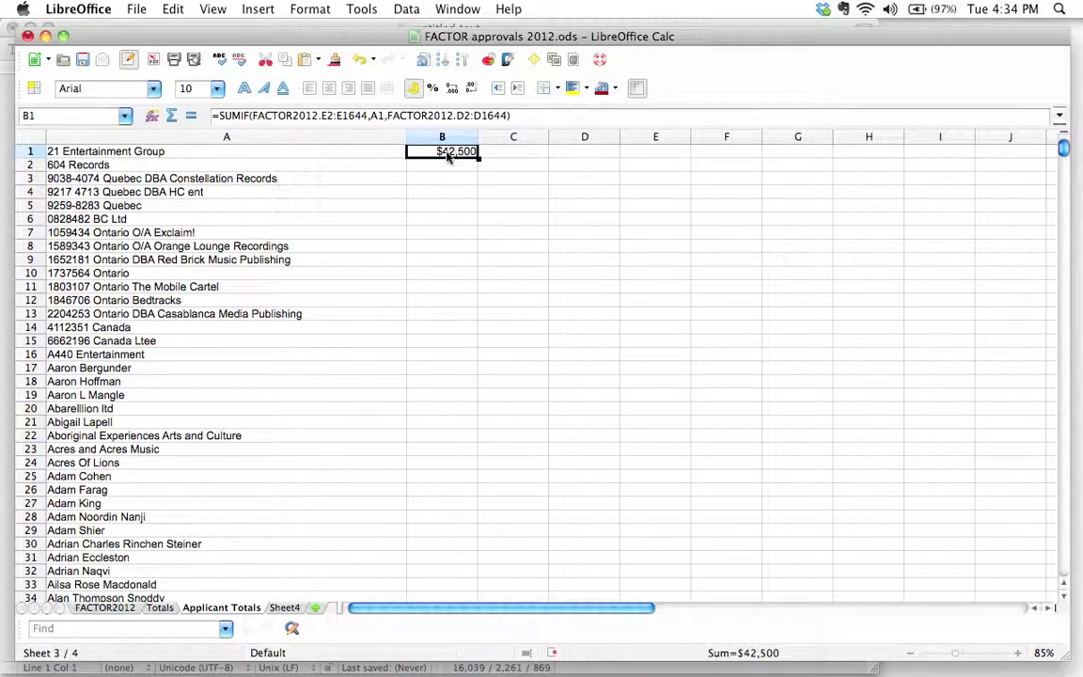
Change B1's SUMIF ranges to row-anchored E$2:E$1644 and D$2:D$1644.
click(328, 116)
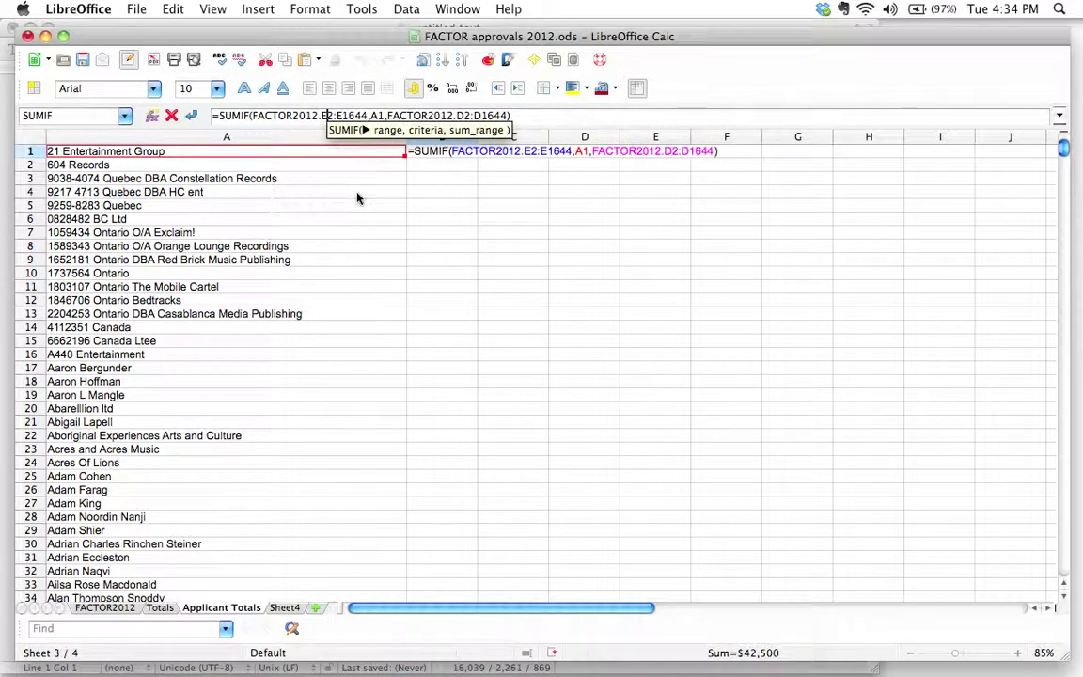
text($)
key(Right)
key(Right)
key(Right)
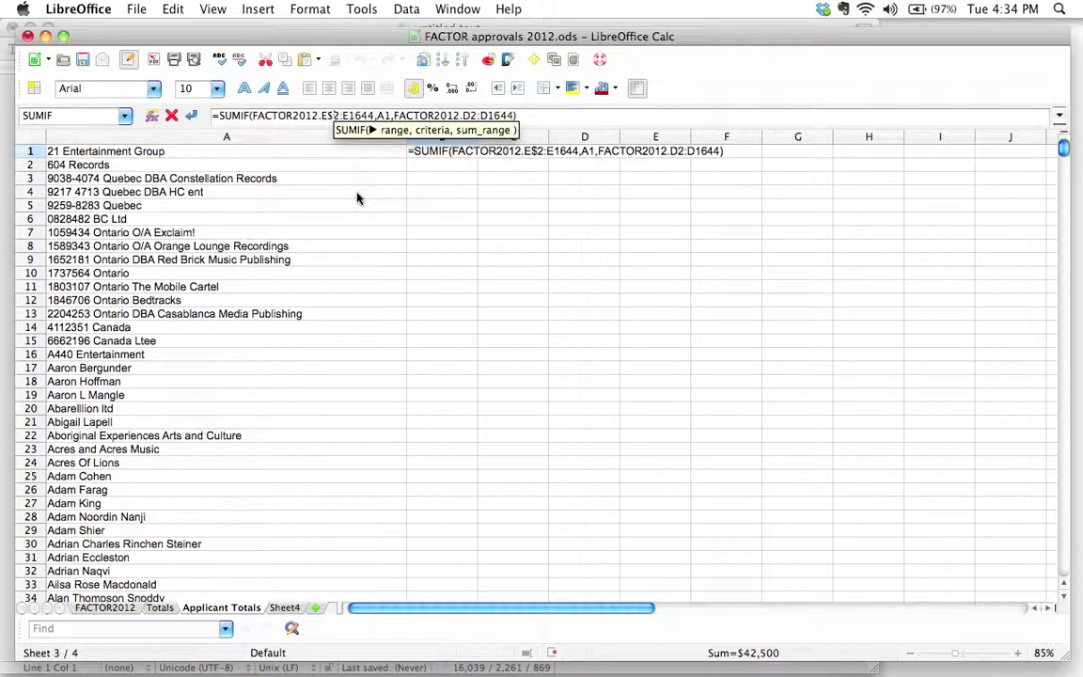
text($)
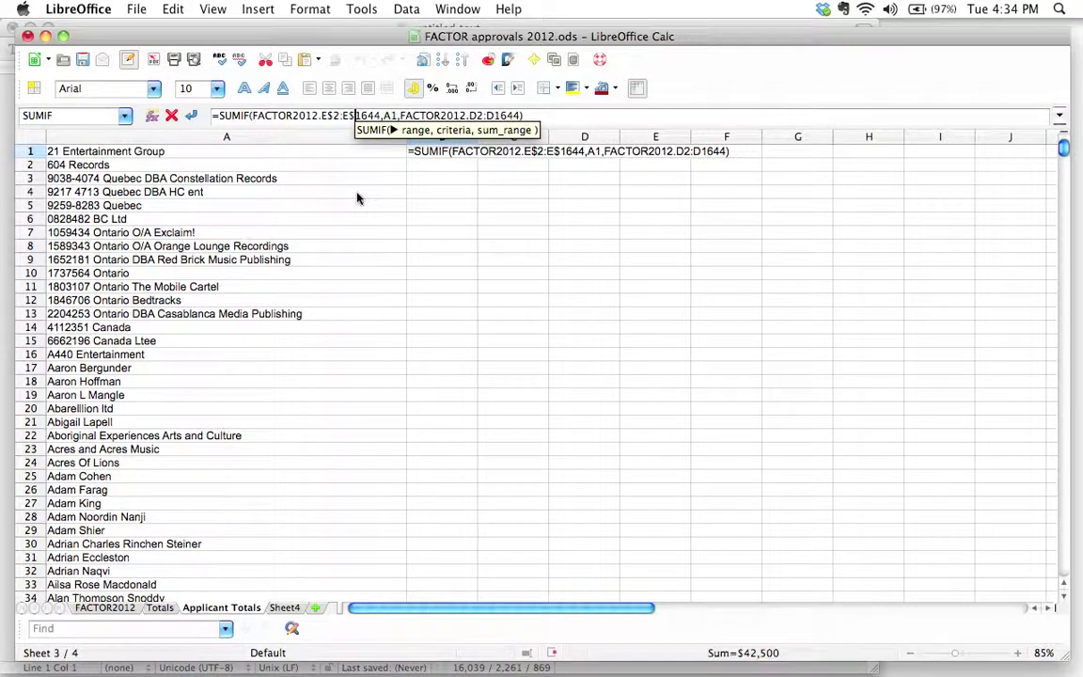
key(Right)
key(Right)
key(Right)
key(Right)
key(Right)
key(Right)
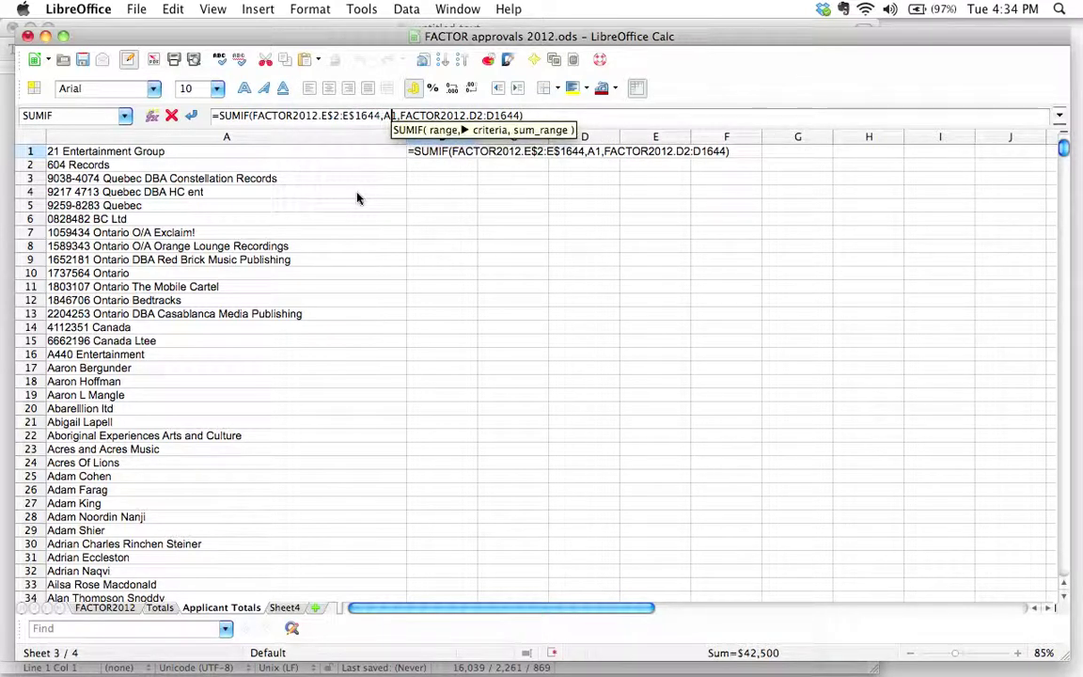
key(Right)
key(Right)
key(Right)
key(Right)
key(Right)
key(Right)
key(Right)
key(Right)
key(Right)
key(Right)
key(Right)
key(Right)
key(Right)
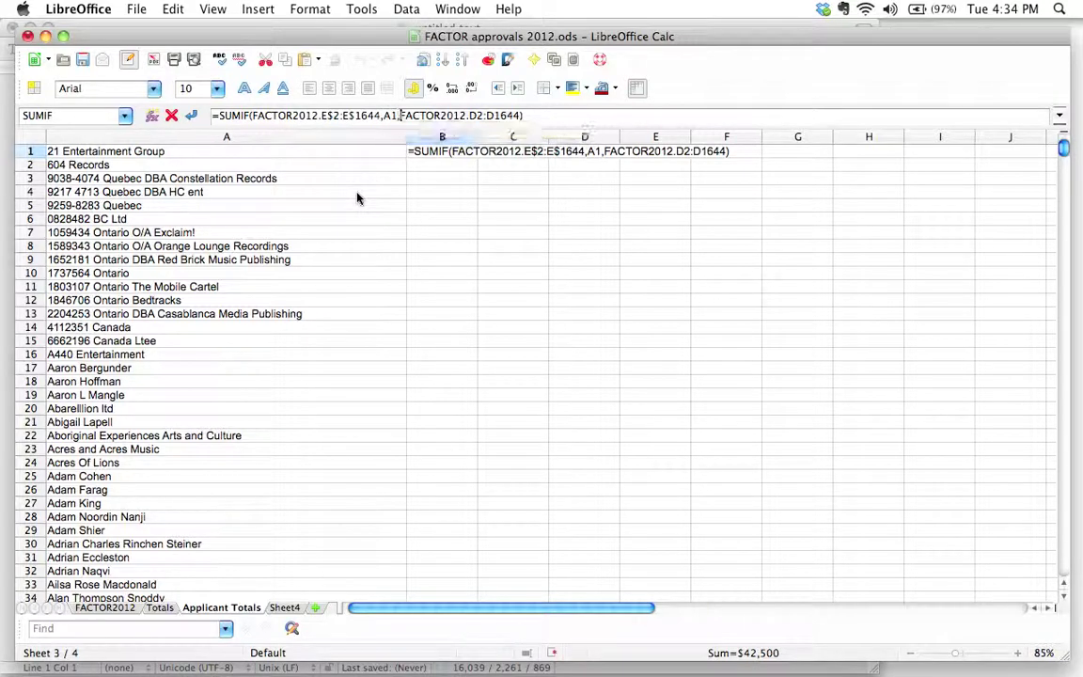
key(Right)
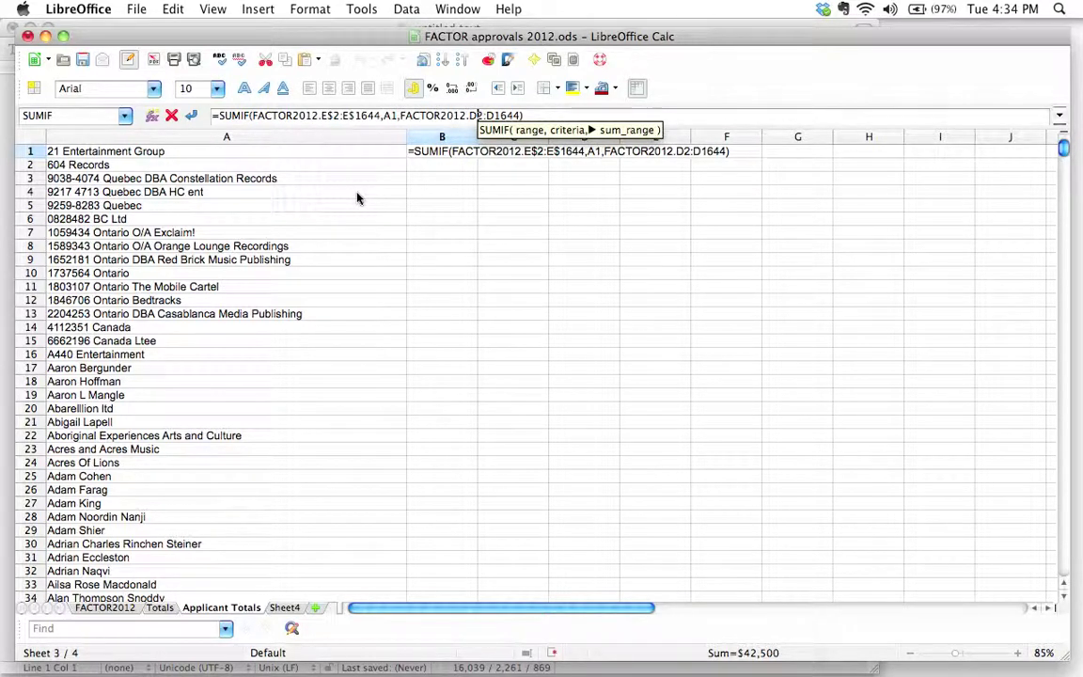
text($)
key(Right)
key(Right)
key(Right)
text($)
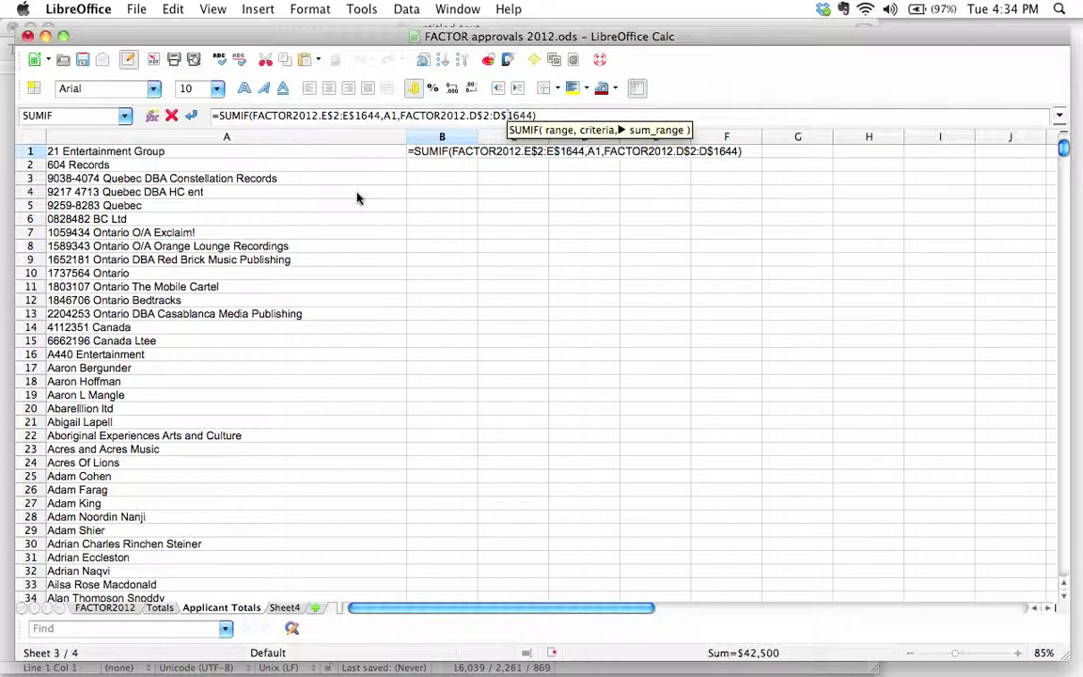
key(Return)
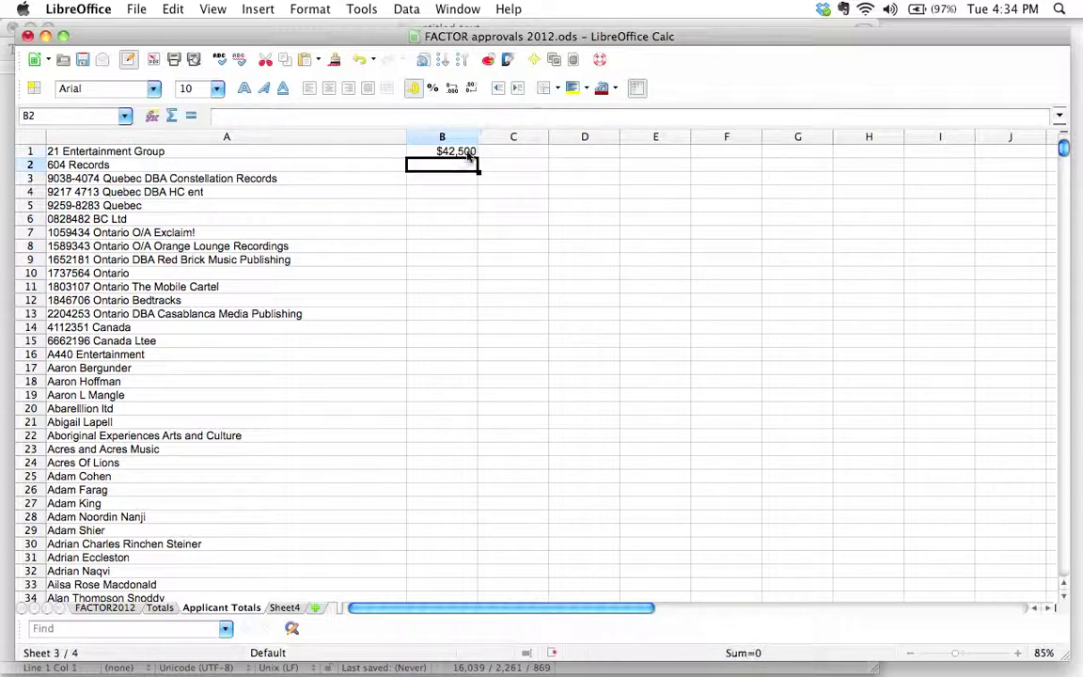
click(428, 151)
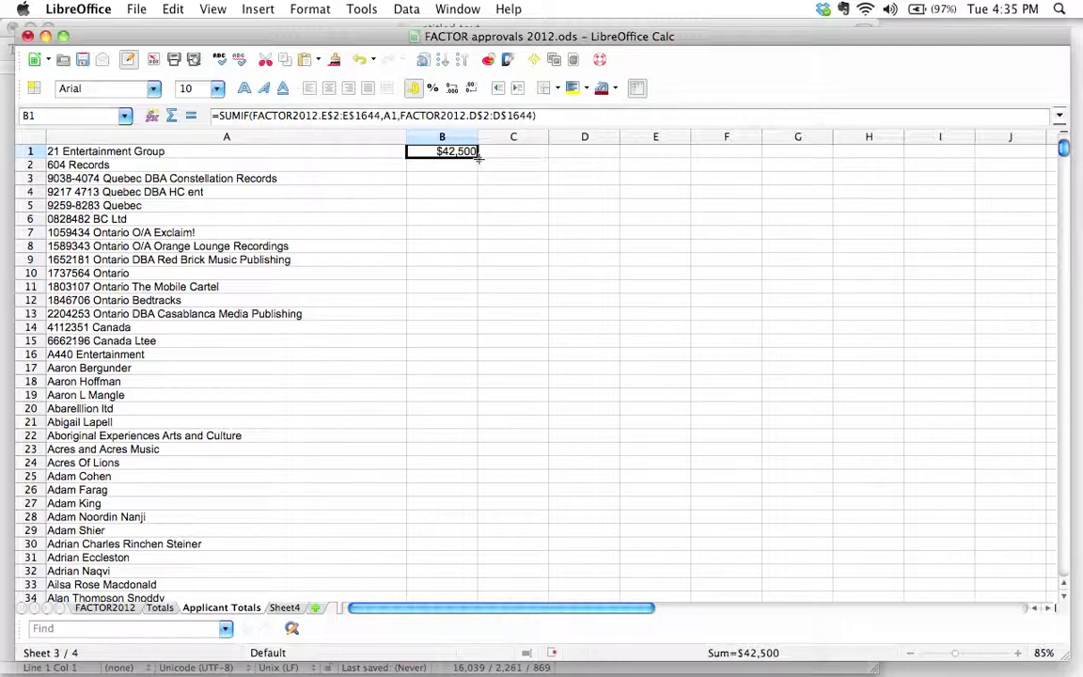
Fill B1's SUMIF formula down to B869, then return to the top of the sheet.
drag(478, 158, 479, 265)
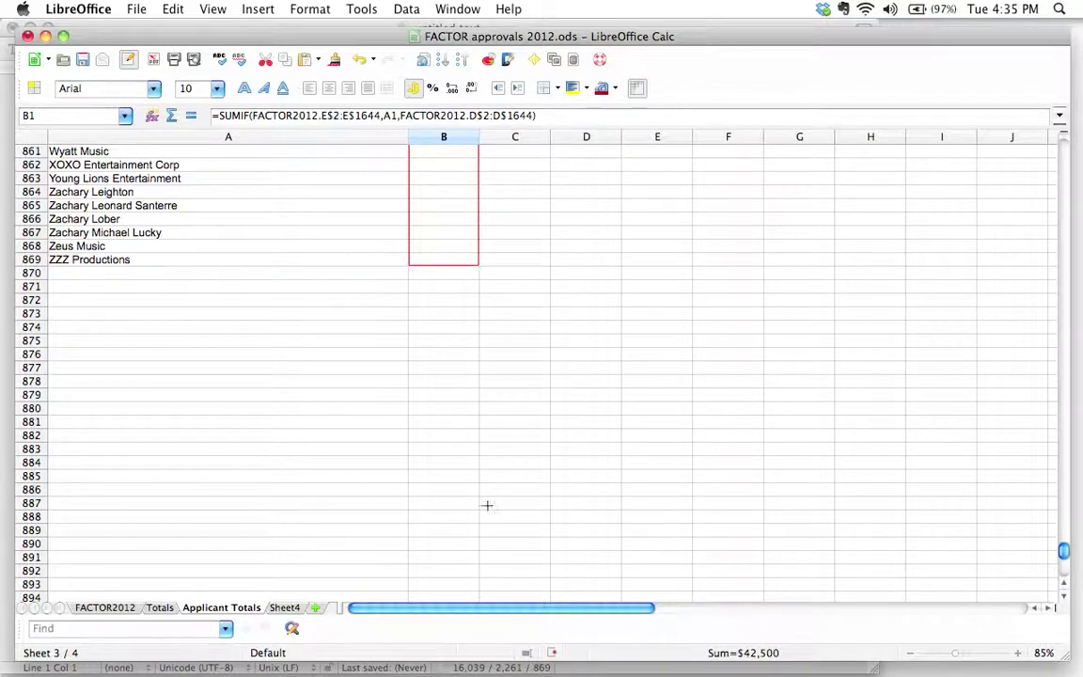
drag(472, 347, 464, 336)
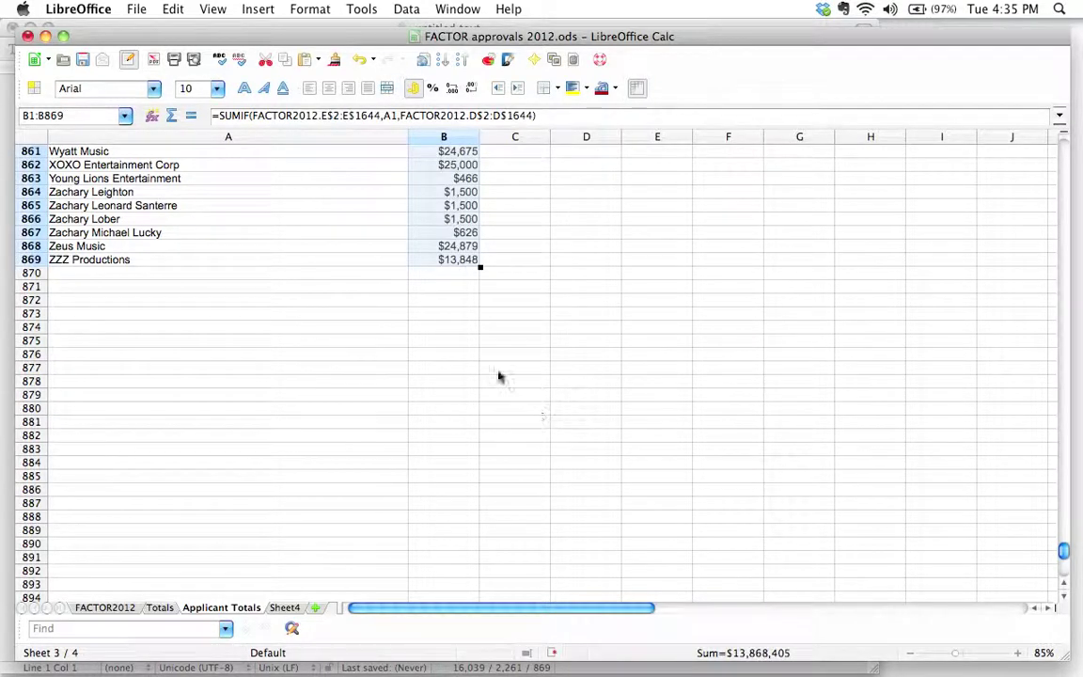
scroll(555, 407, up, 1)
scroll(554, 409, up, 20)
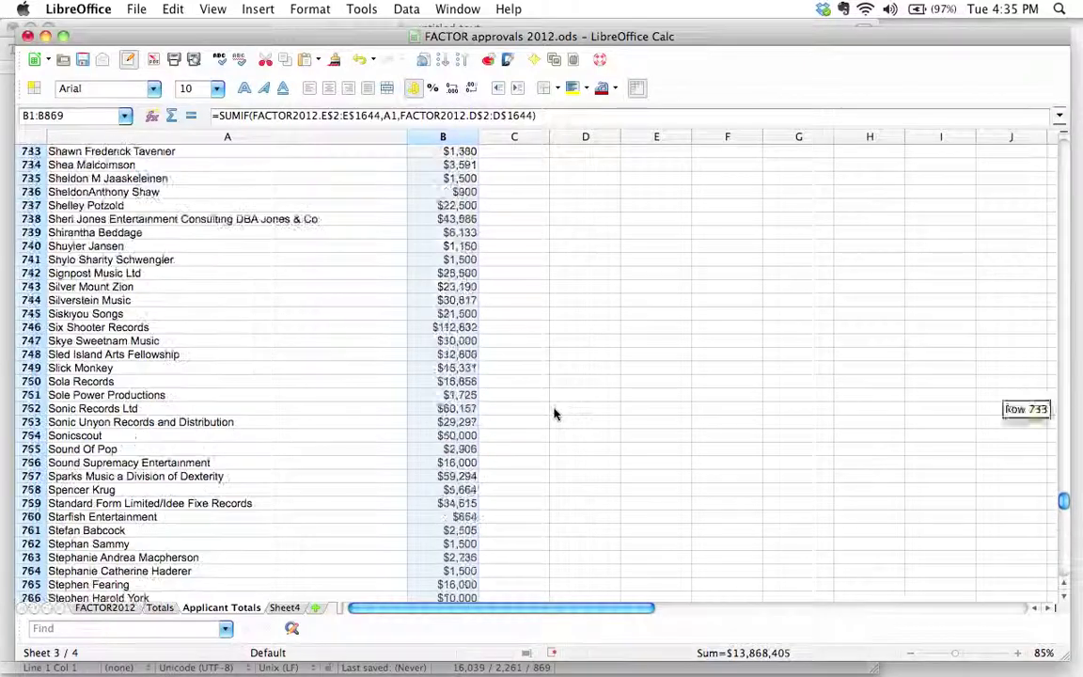
scroll(554, 415, up, 20)
click(557, 369)
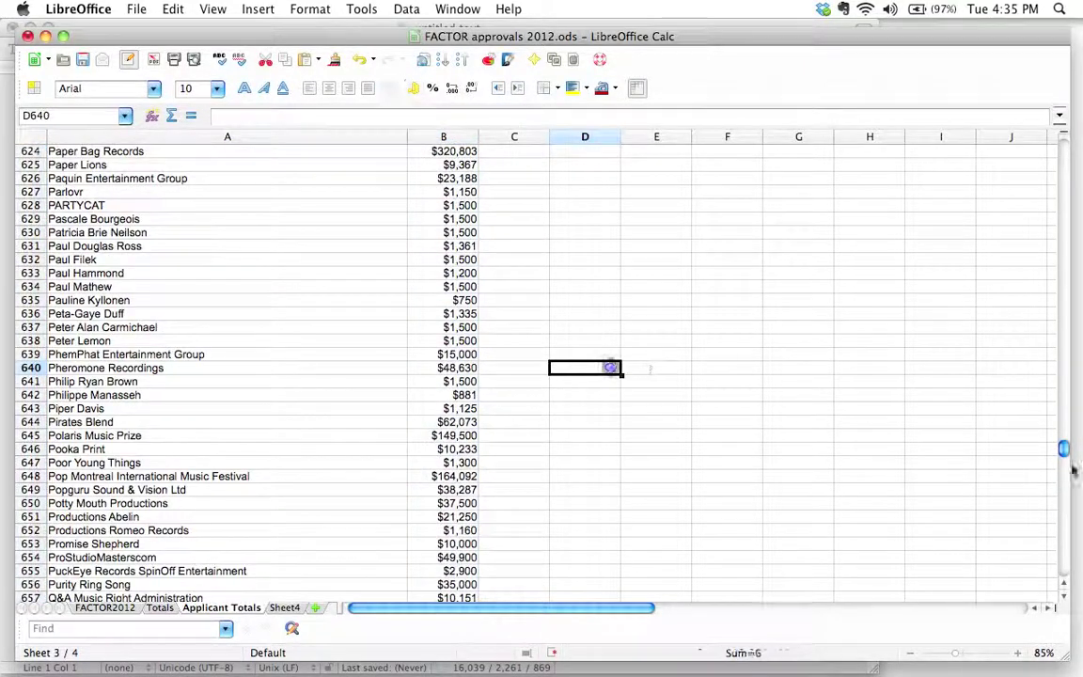
click(1067, 395)
scroll(639, 310, up, 15)
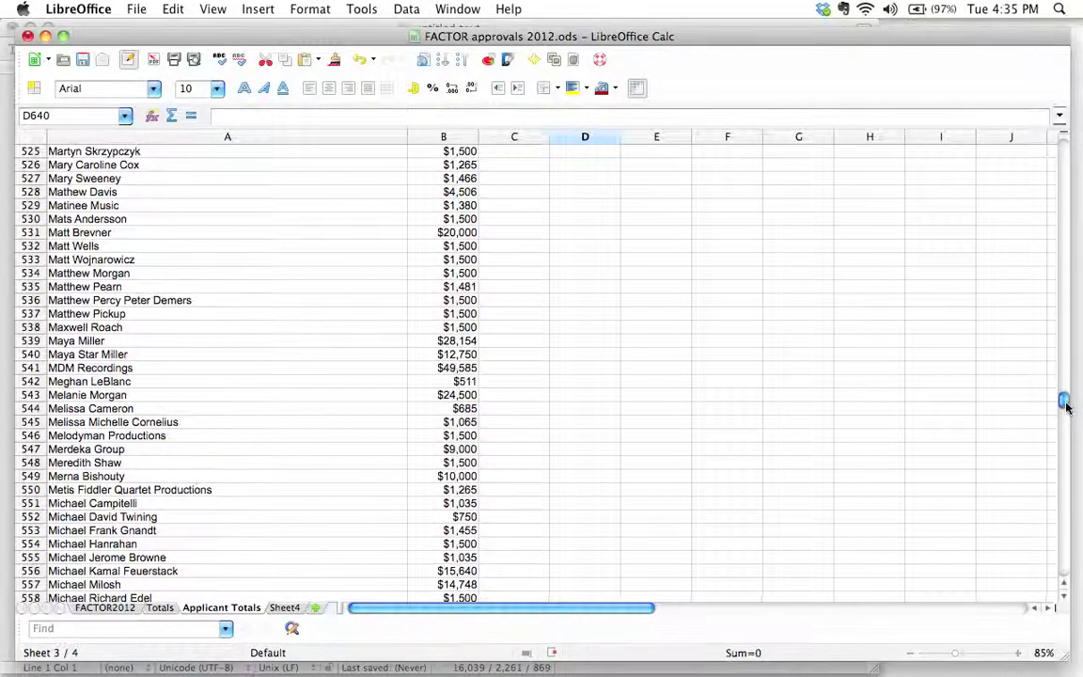
drag(1063, 399, 1065, 108)
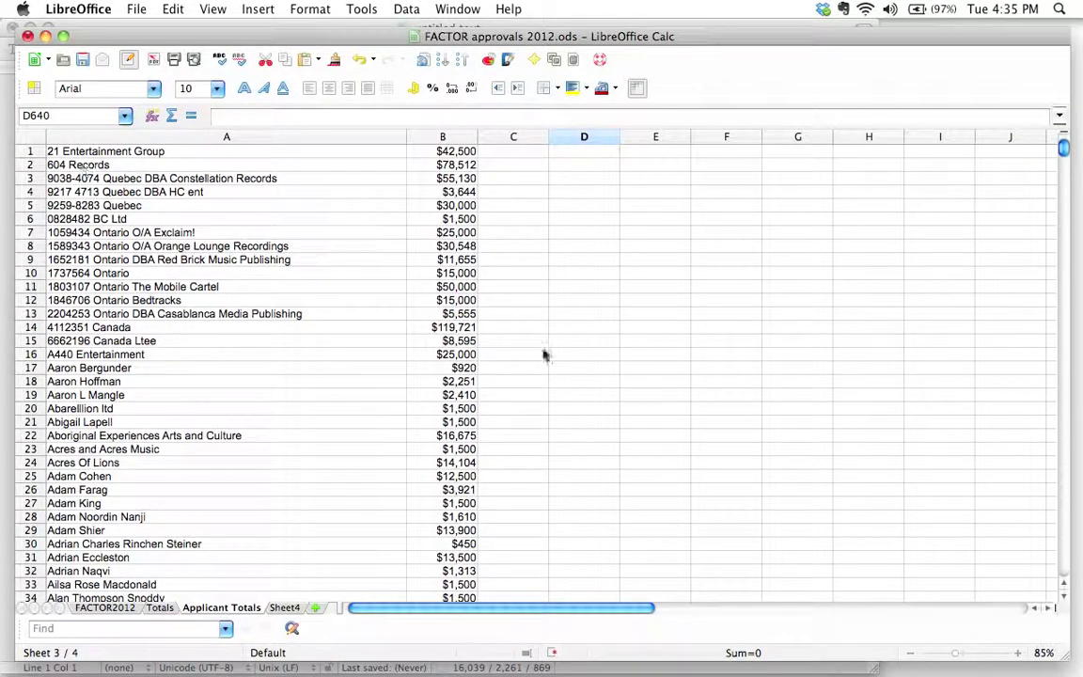
scroll(680, 397, down, 19)
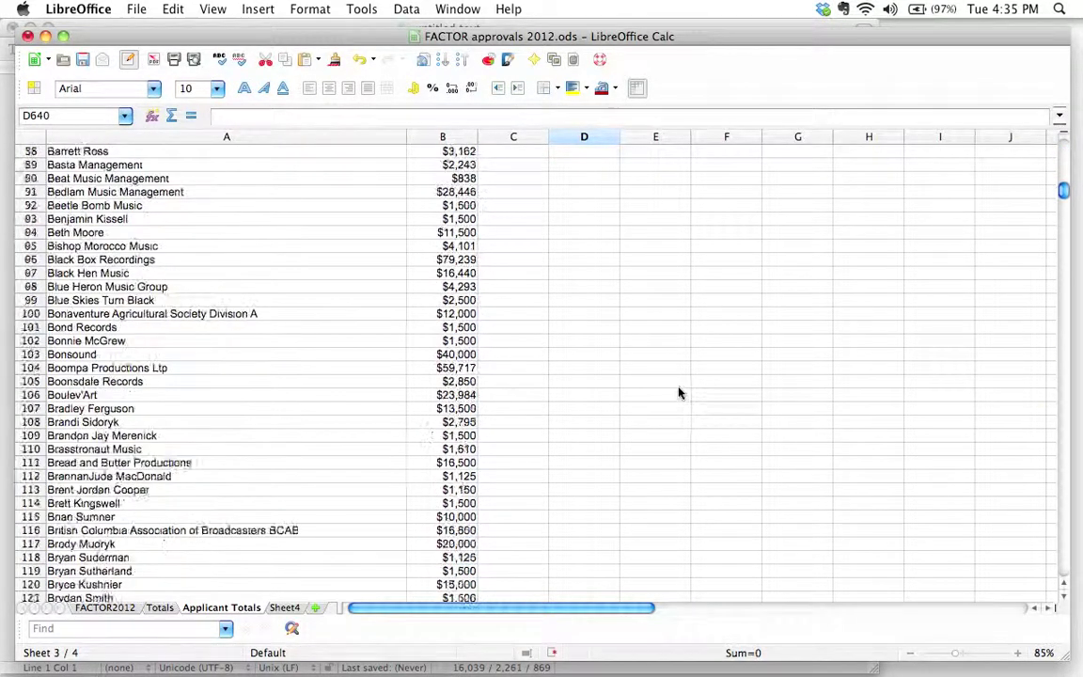
scroll(679, 396, up, 11)
scroll(680, 393, up, 8)
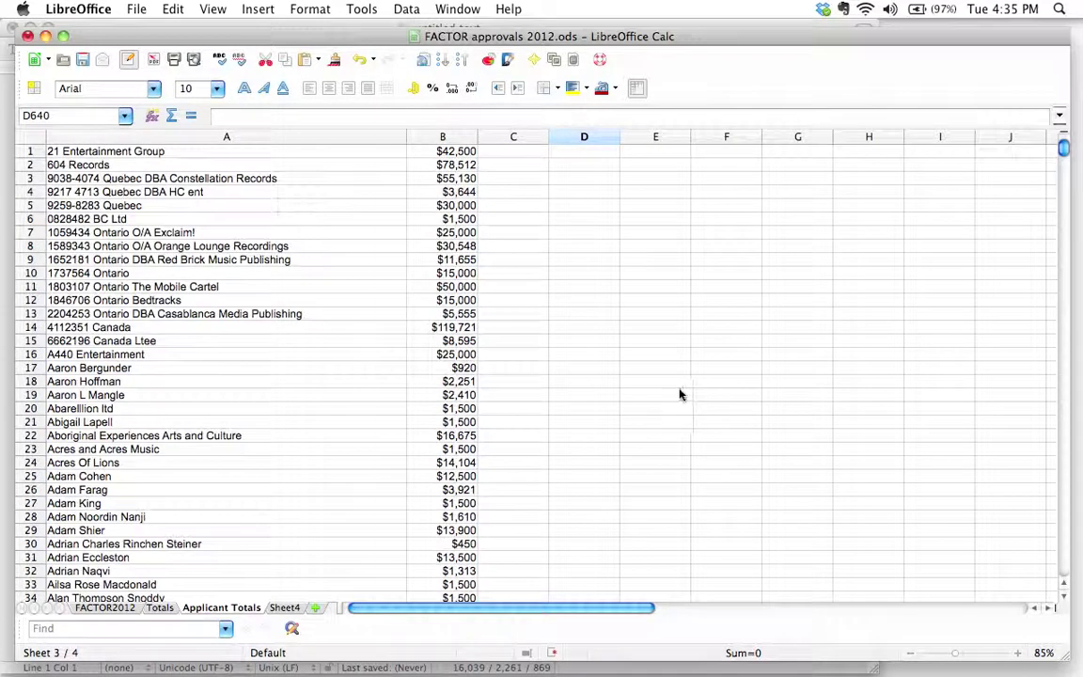
Sort the whole sheet descending by Column B, putting Canadian Music Week's $335,000 first.
click(30, 134)
click(407, 8)
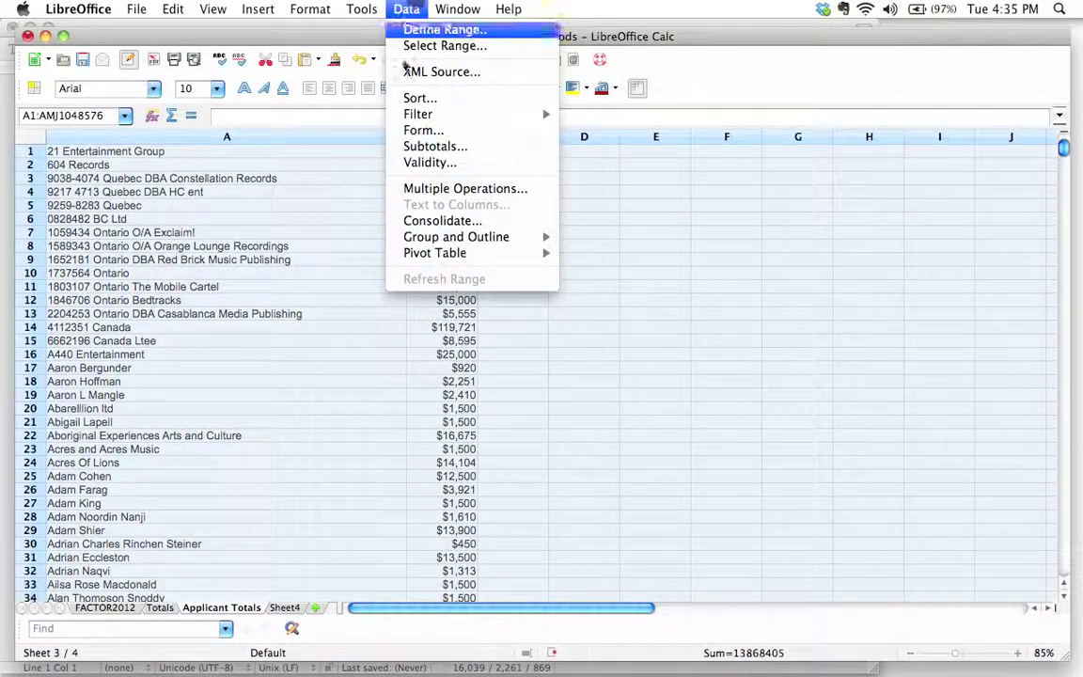
click(421, 98)
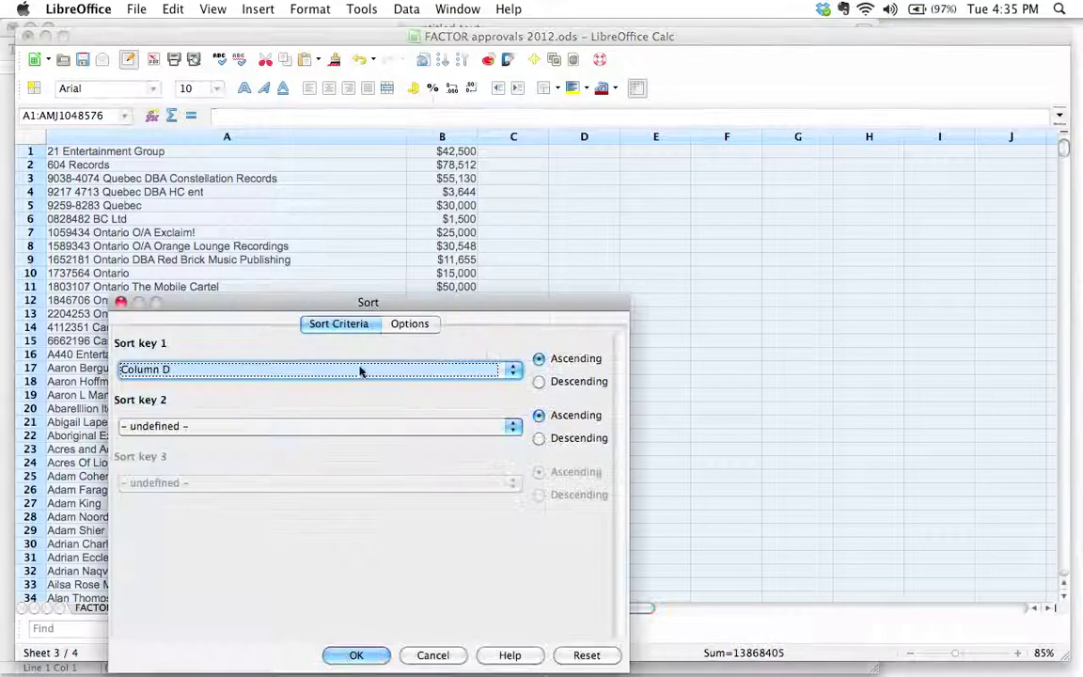
click(430, 326)
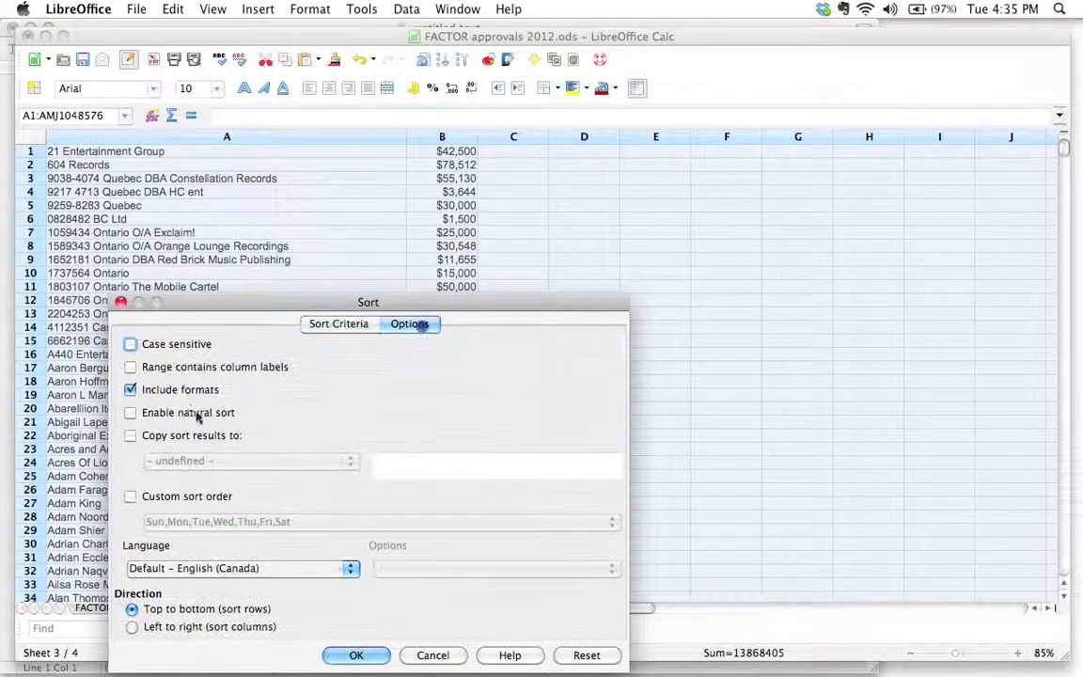
click(344, 323)
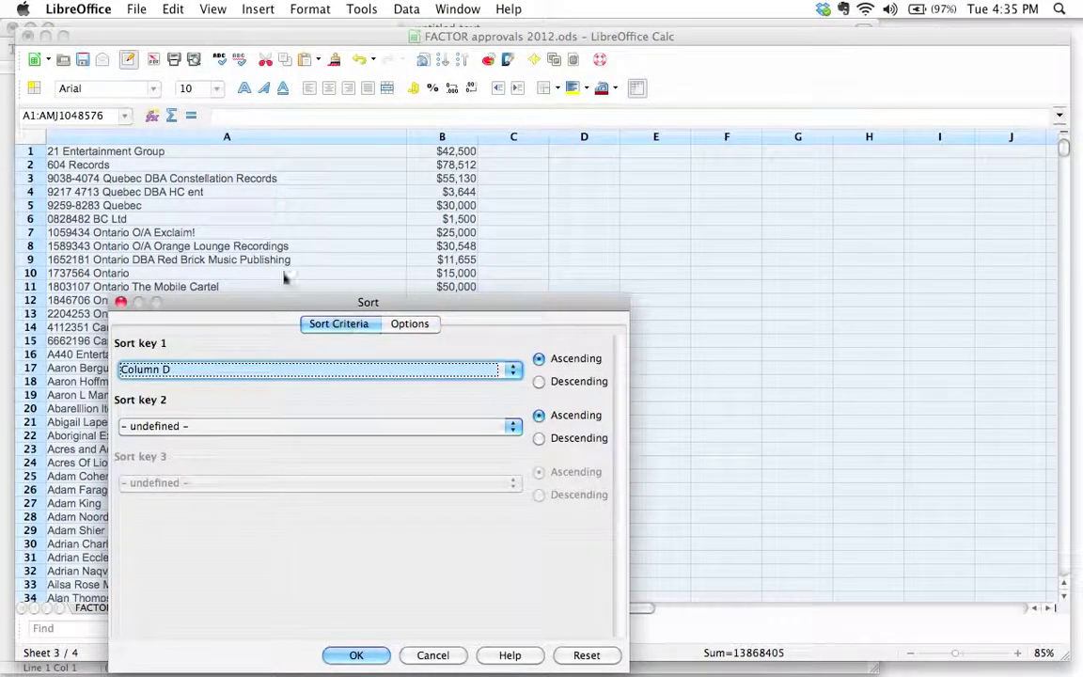
click(240, 370)
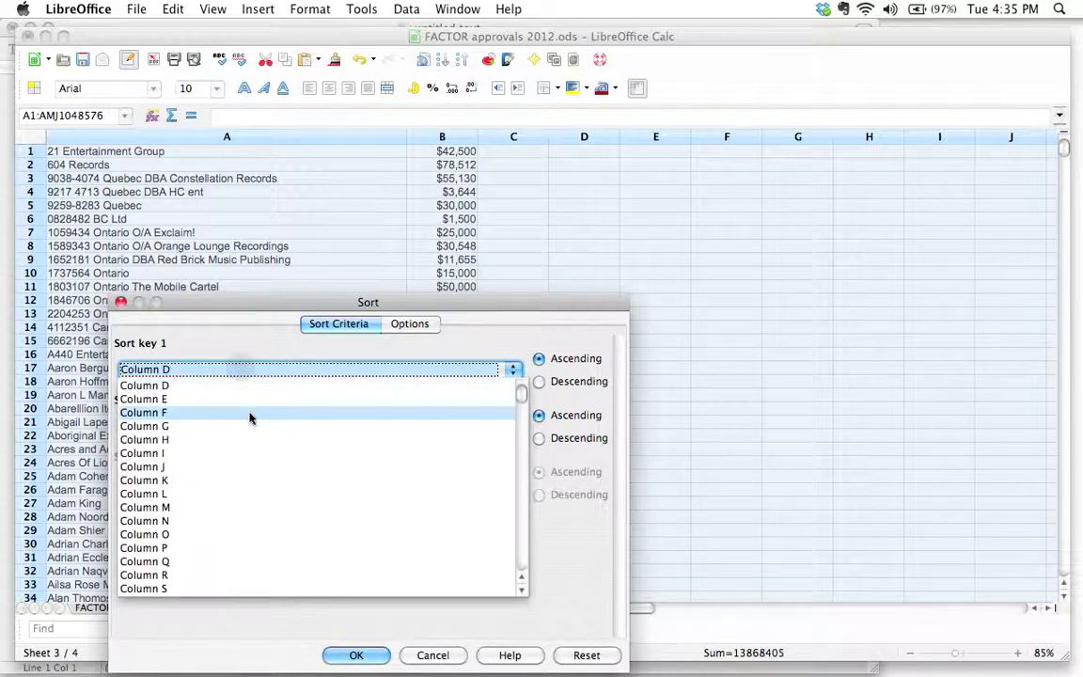
scroll(250, 416, up, 1)
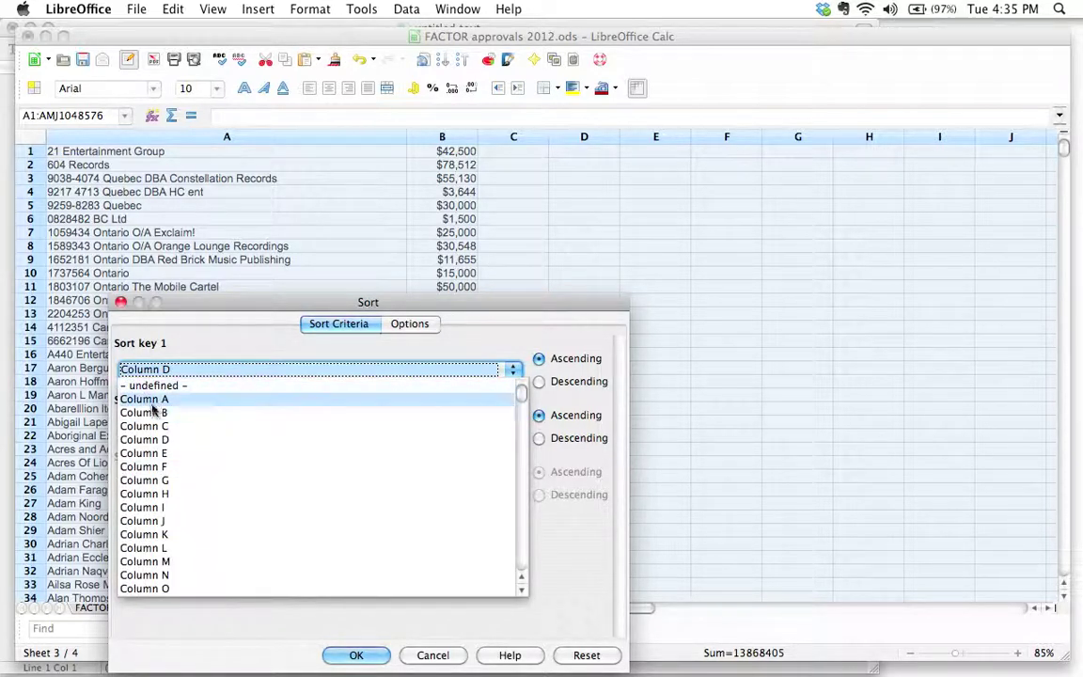
click(151, 413)
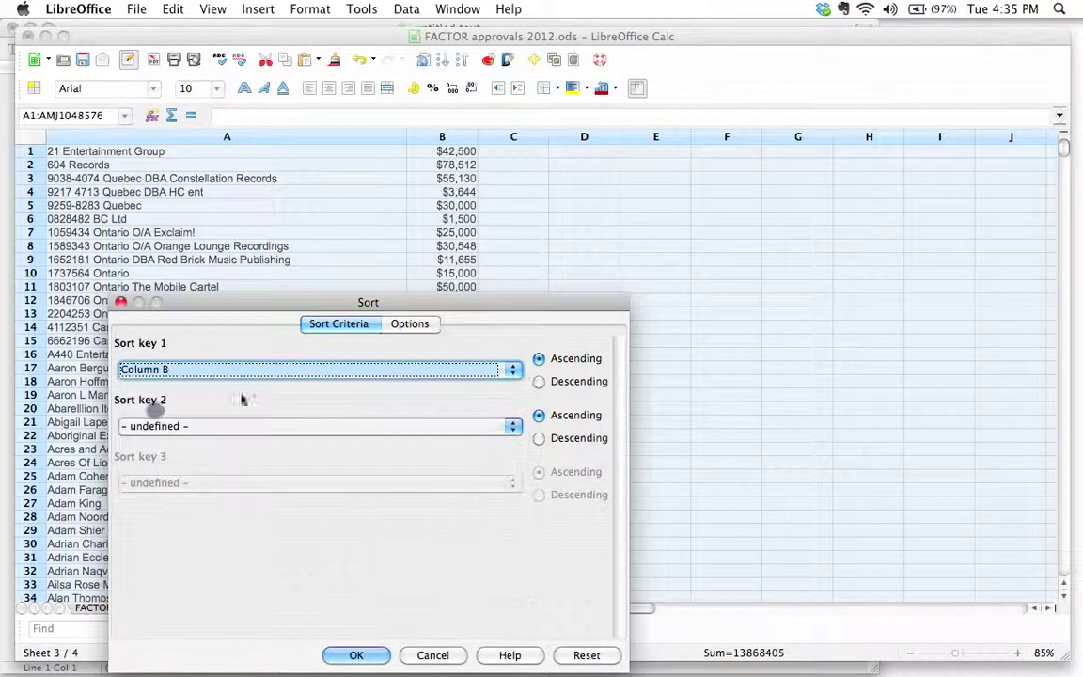
click(538, 380)
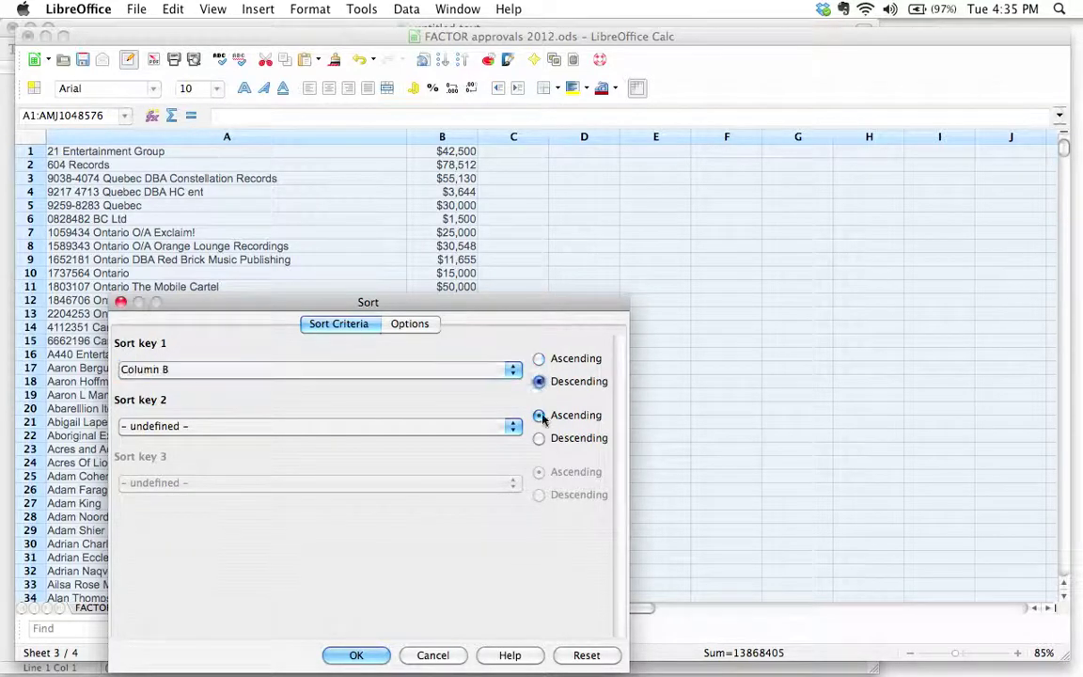
click(354, 655)
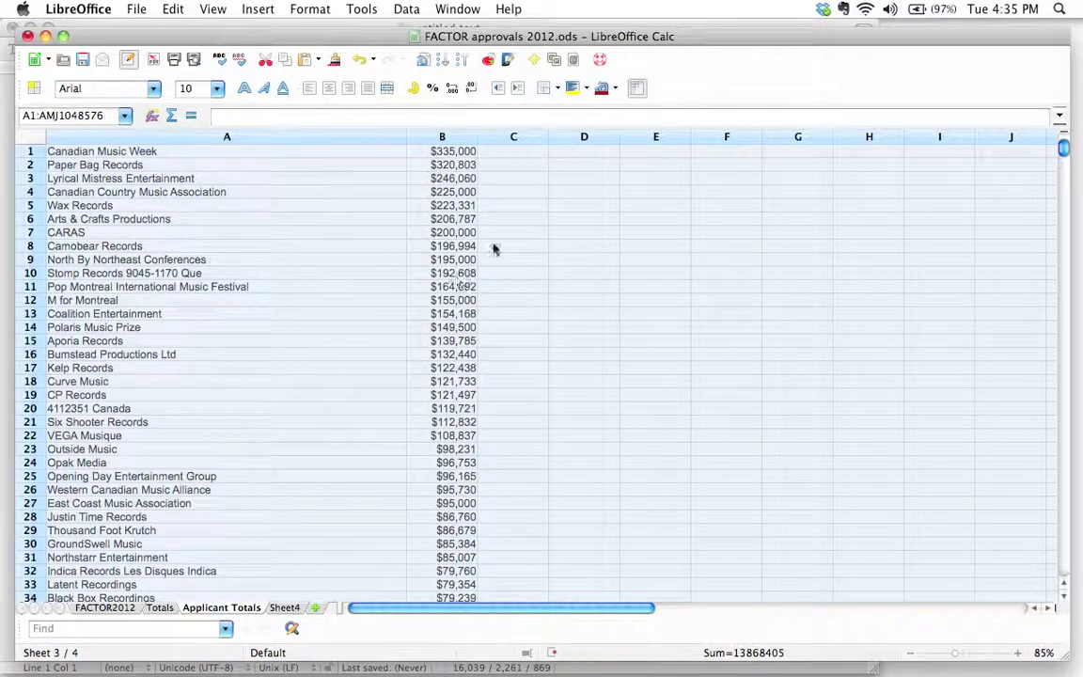
click(583, 192)
click(465, 151)
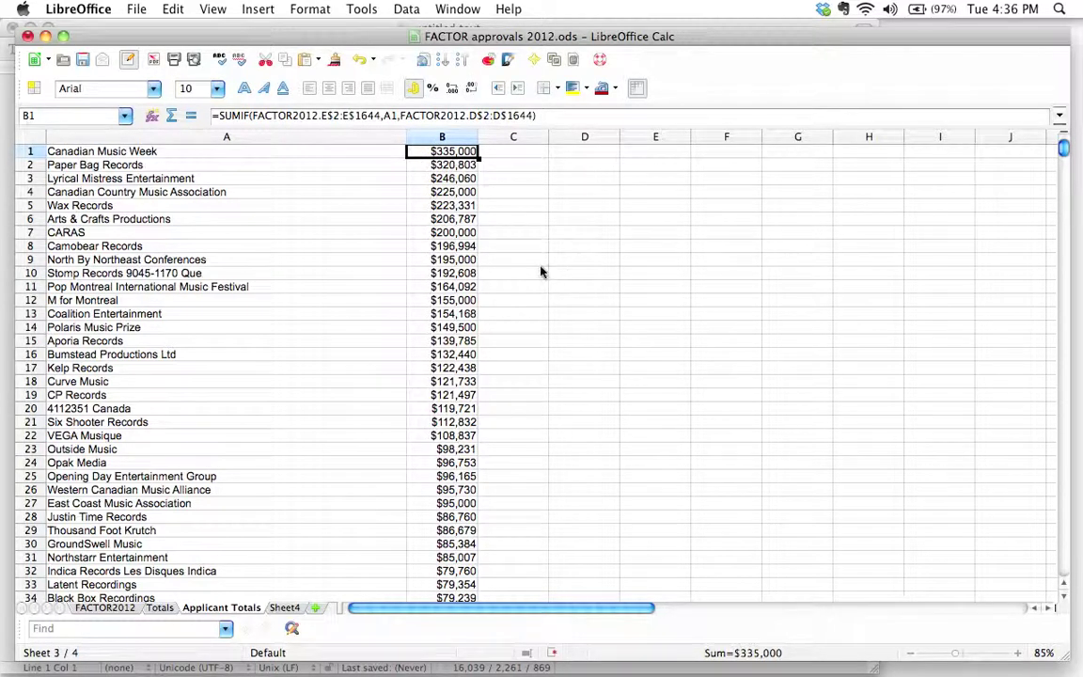
key(Down)
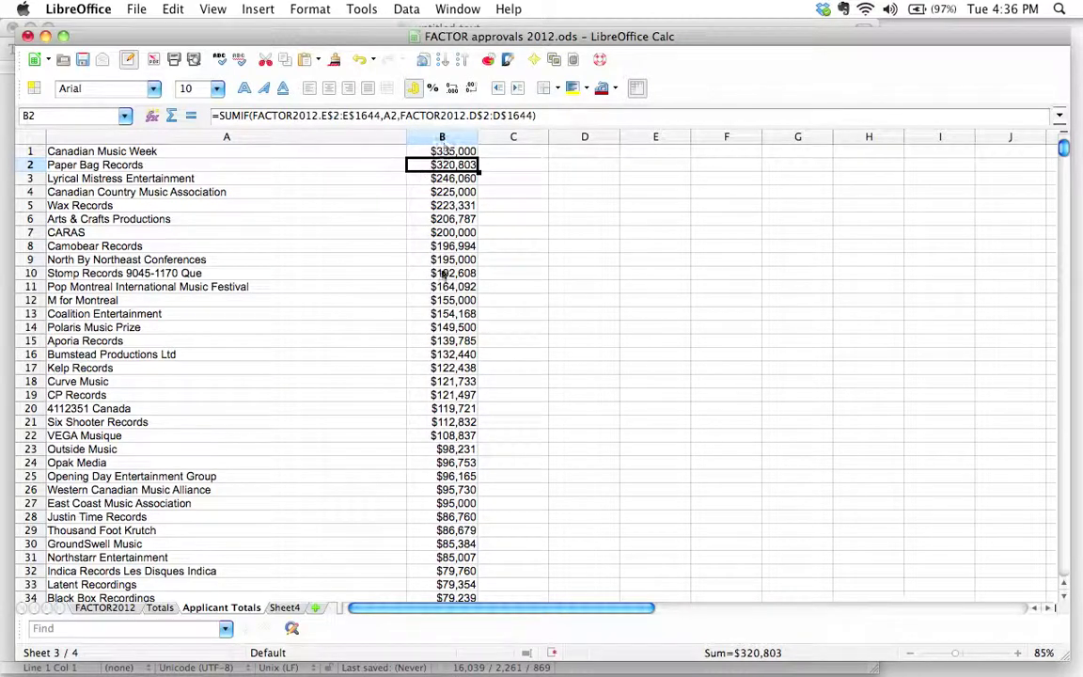
scroll(496, 543, down, 5)
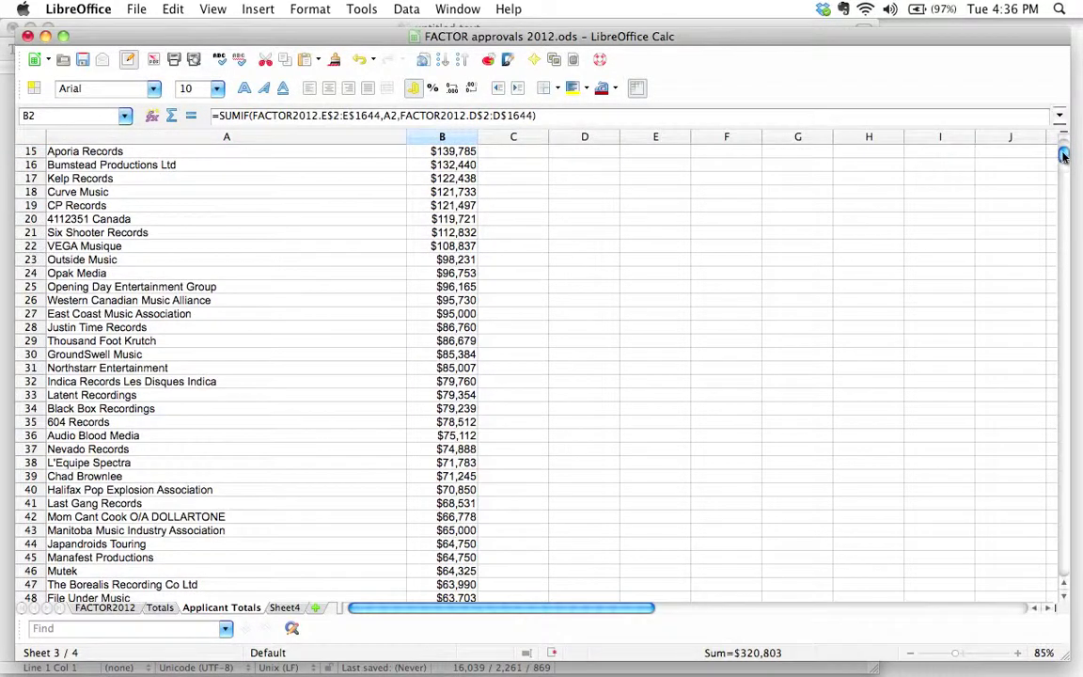
drag(1063, 157, 1072, 111)
click(179, 167)
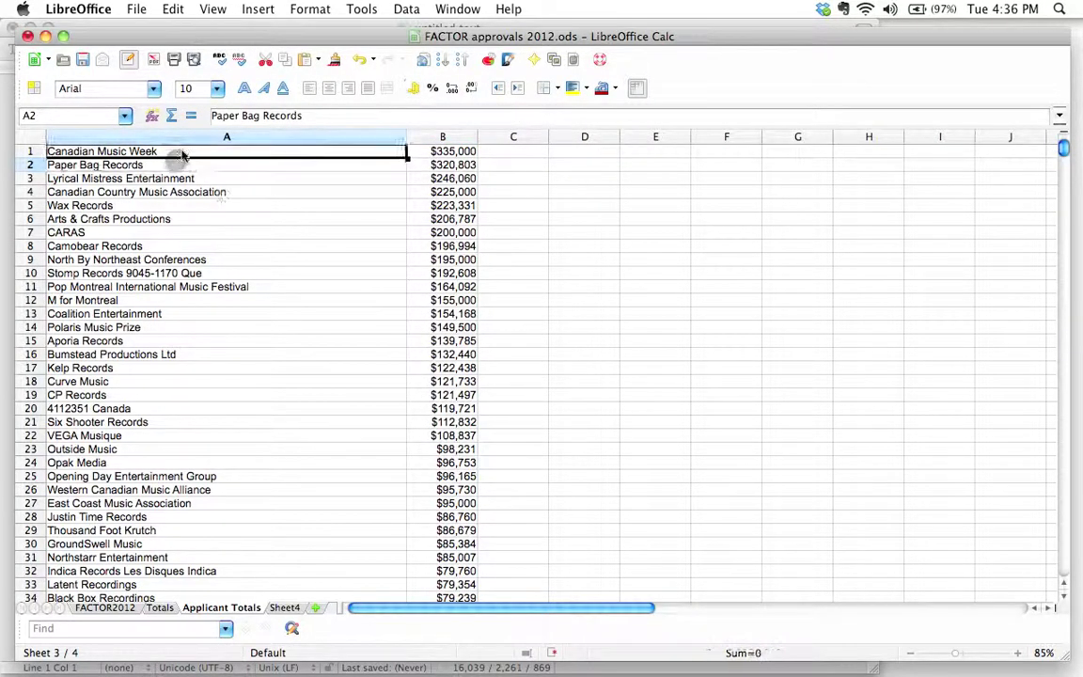
click(174, 150)
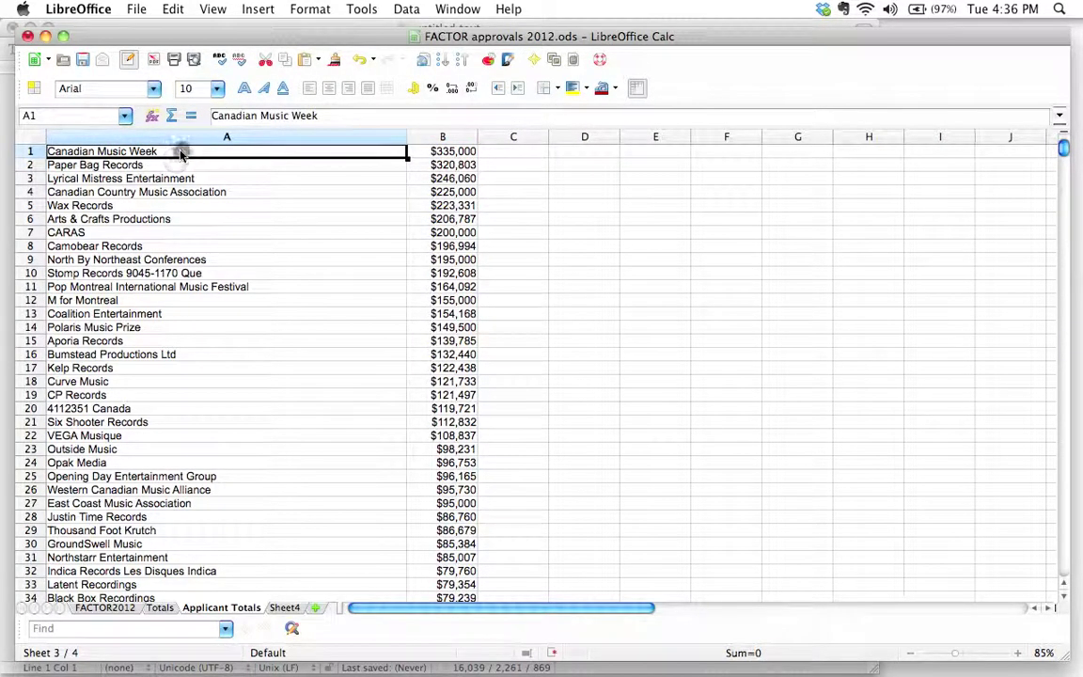
Go to the FACTOR2012 sheet's last rows and select cell F1622 in the Artist entries.
click(109, 609)
scroll(811, 273, up, 3)
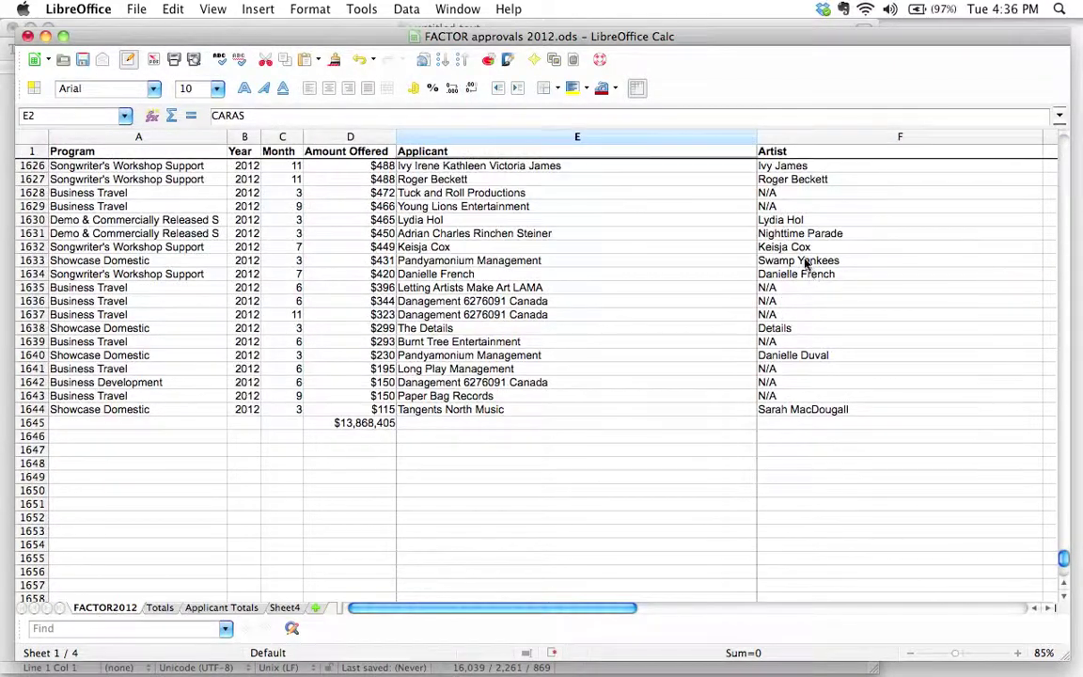
scroll(807, 265, up, 2)
click(766, 194)
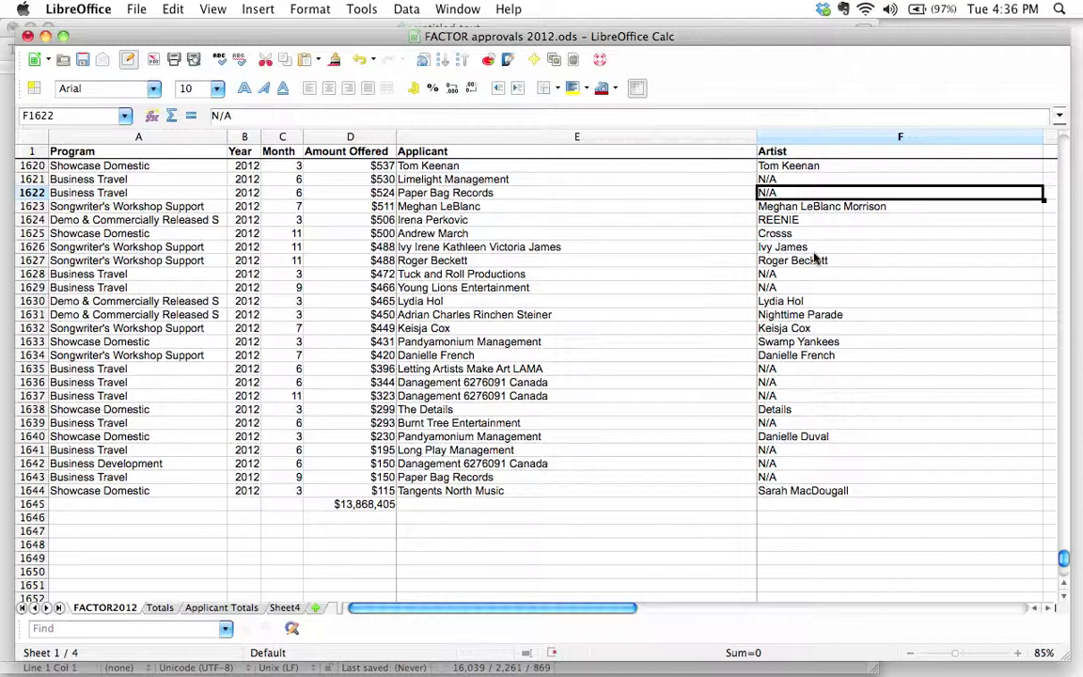
On Applicant Totals, enter =SUM(B1:B869) in B870 as the grand total.
click(242, 608)
scroll(911, 268, down, 19)
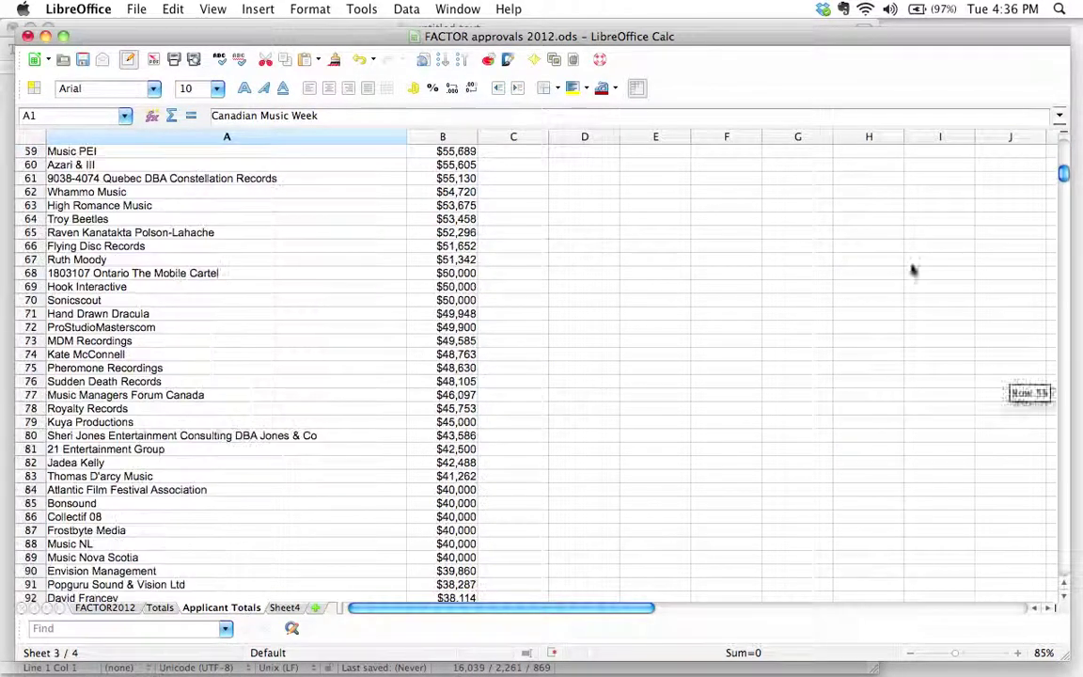
drag(1064, 179, 1064, 558)
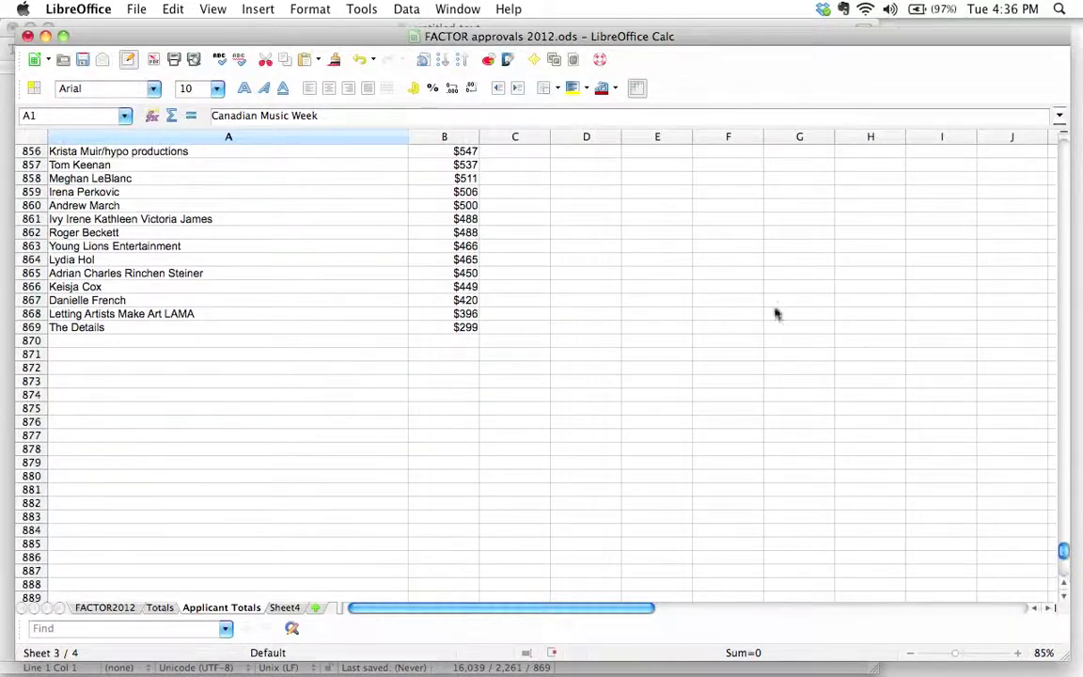
click(461, 344)
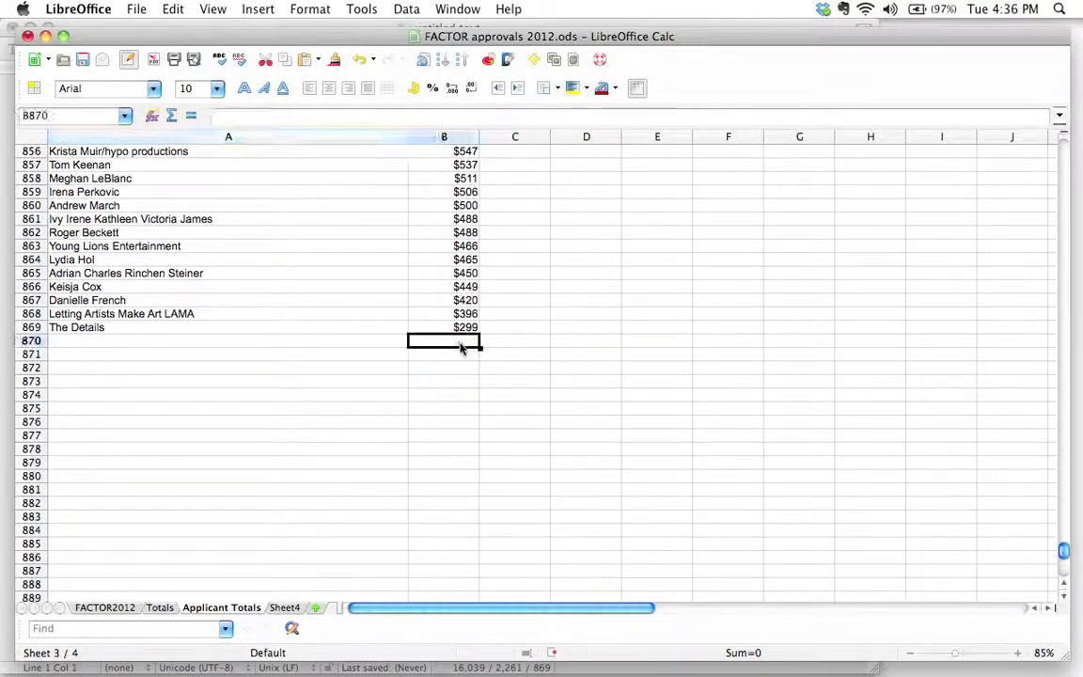
click(171, 114)
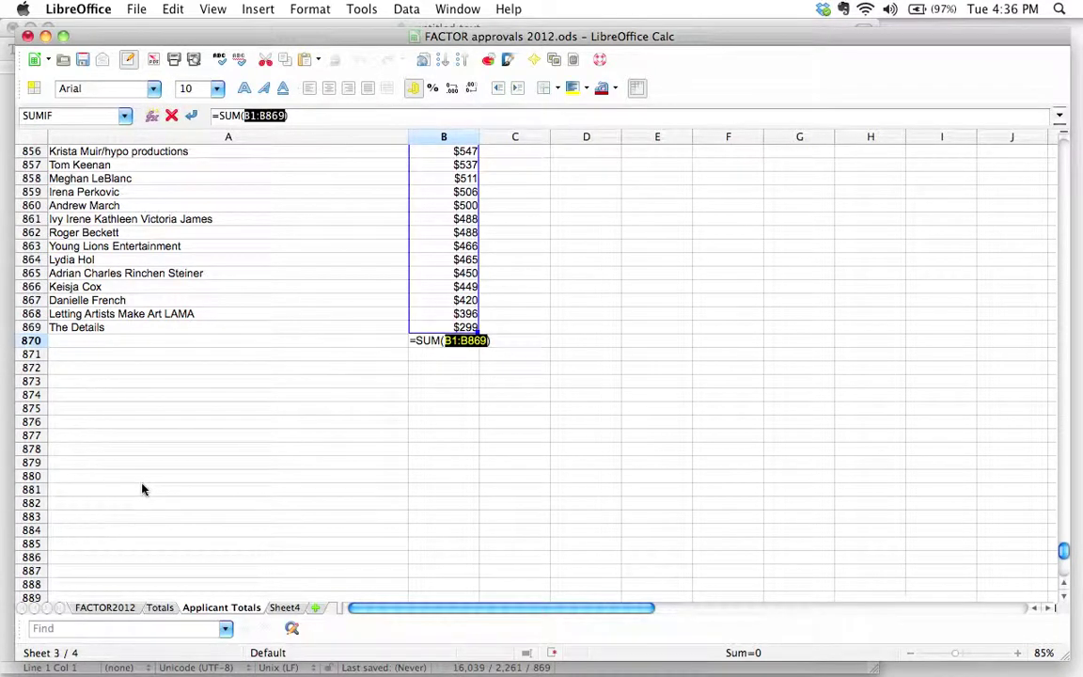
key(Return)
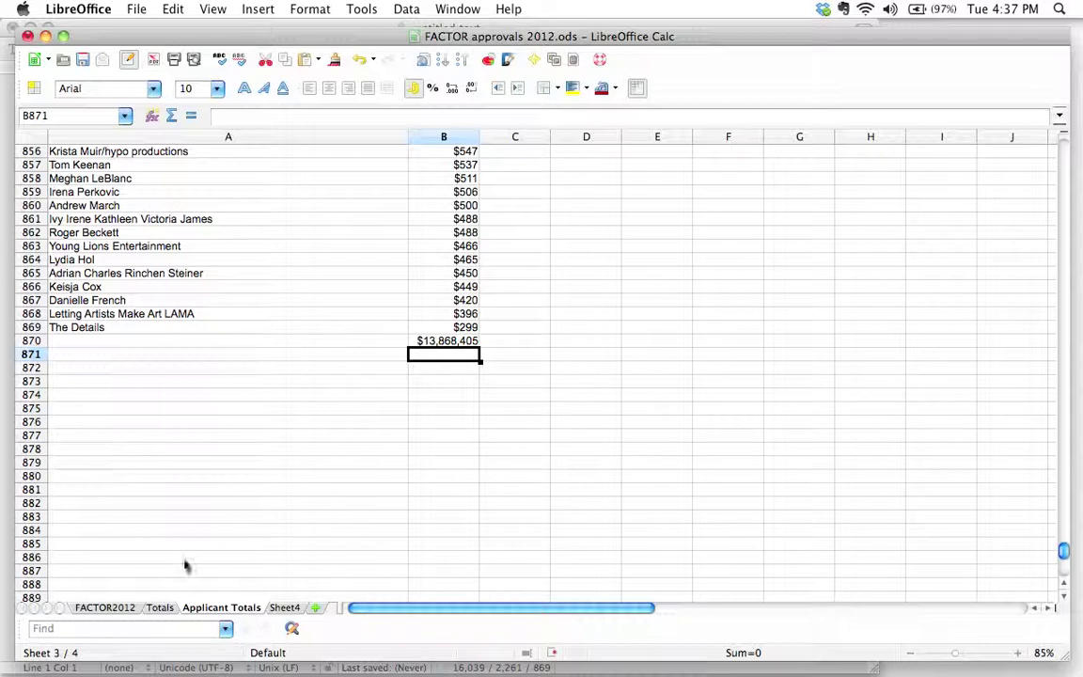
Check that B870's $13,868,405 matches the FACTOR2012 Amount Offered total in D1645.
click(106, 607)
click(365, 504)
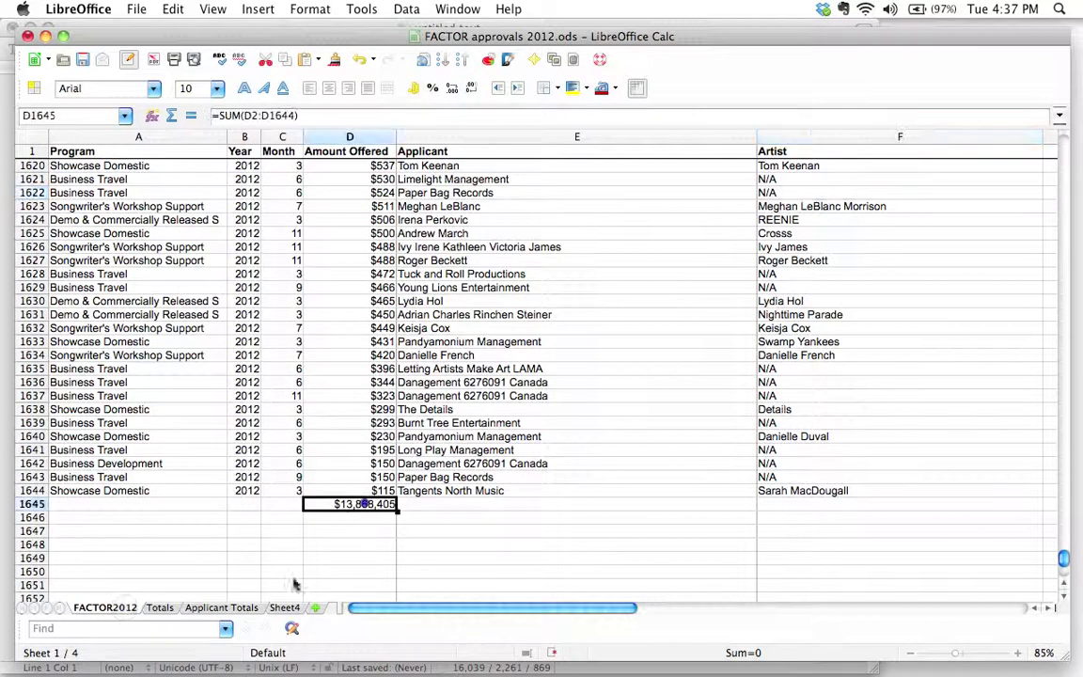
click(198, 608)
click(436, 343)
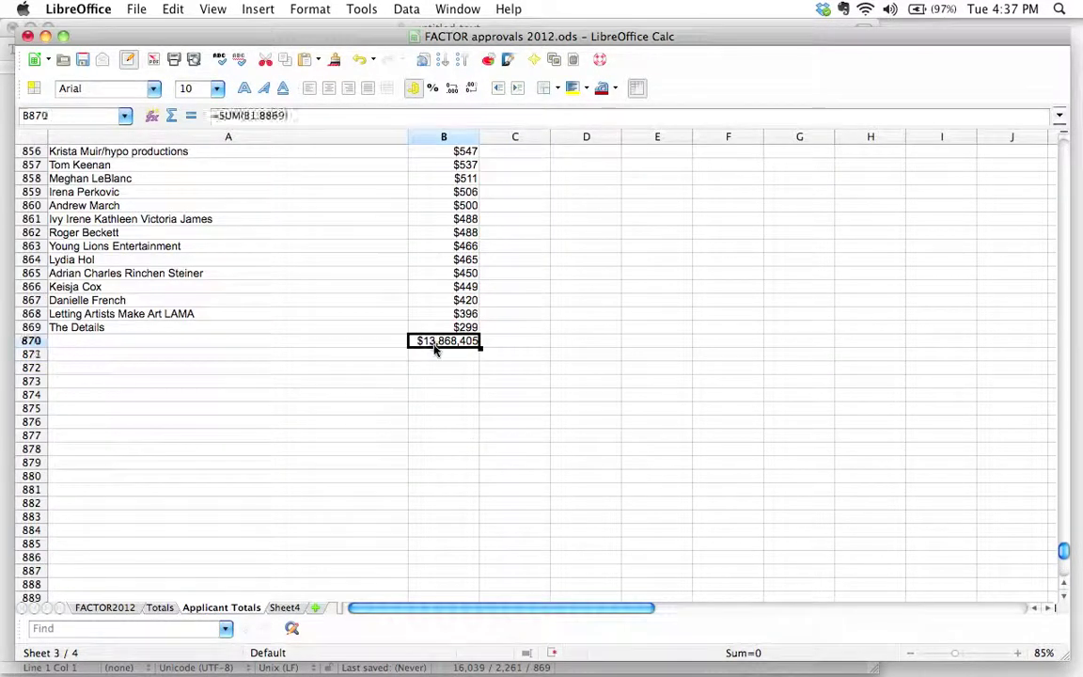